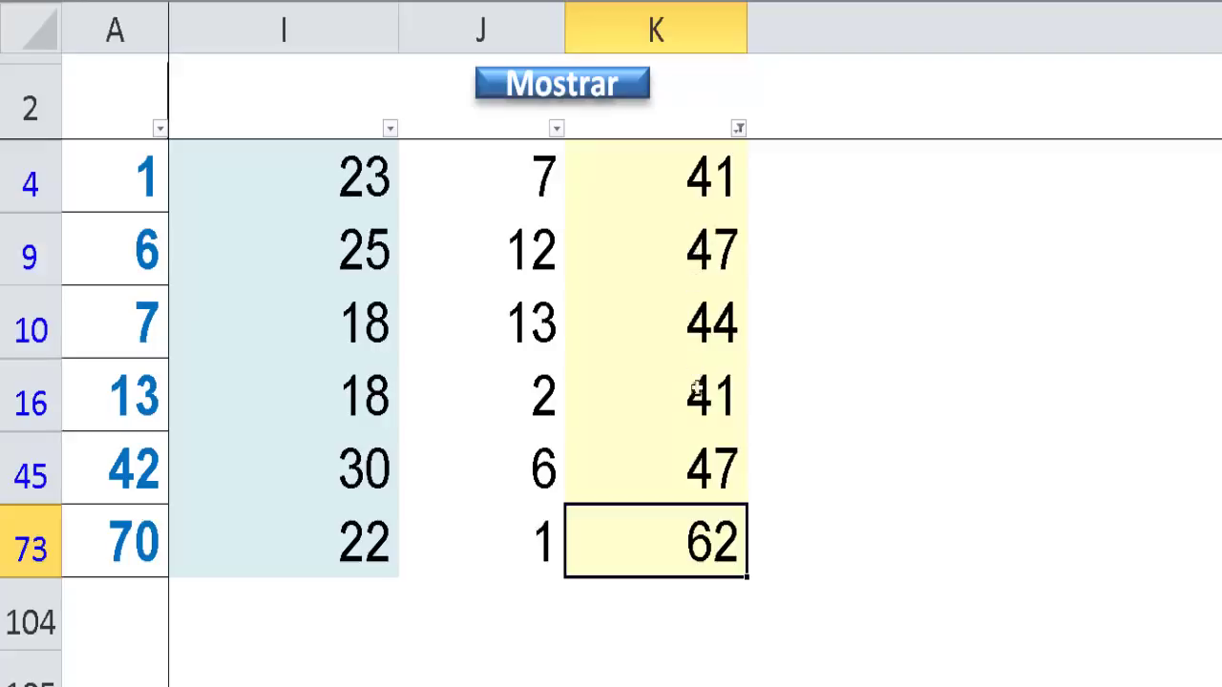
Examine the column J and K values of the filtered numbers, comparing rows 9, 10, 45 and 73.
{"action": "left_click", "coordinate": [695, 355]}
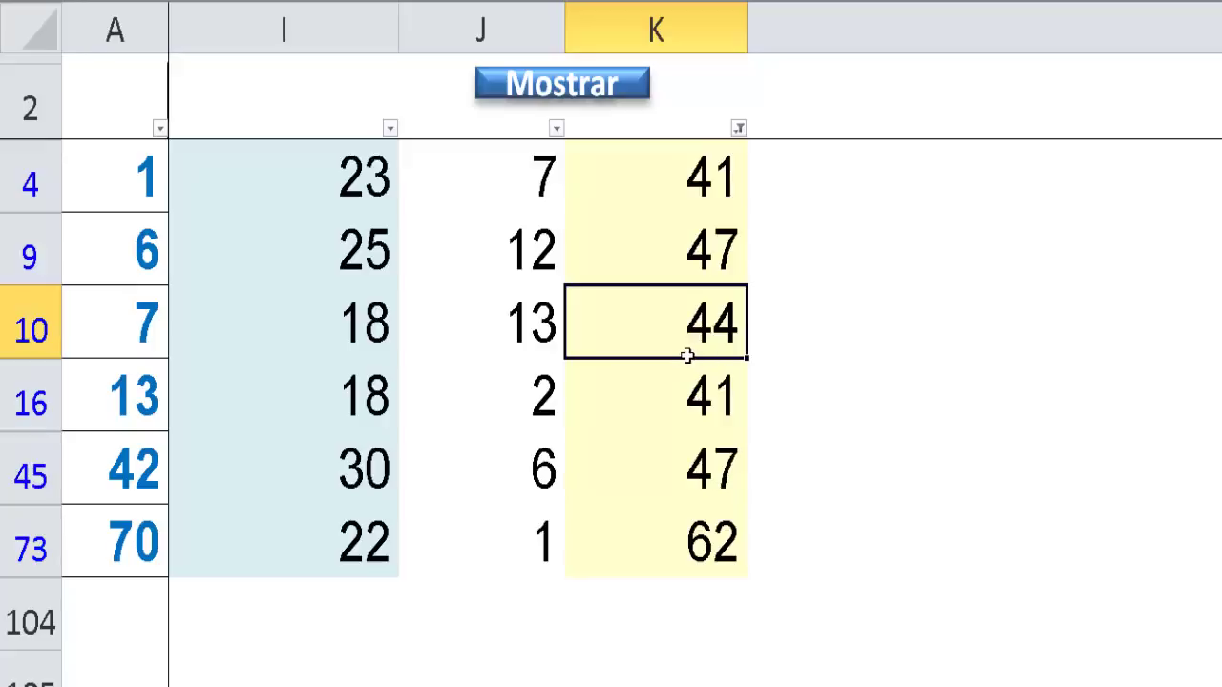
{"action": "left_click", "coordinate": [692, 269]}
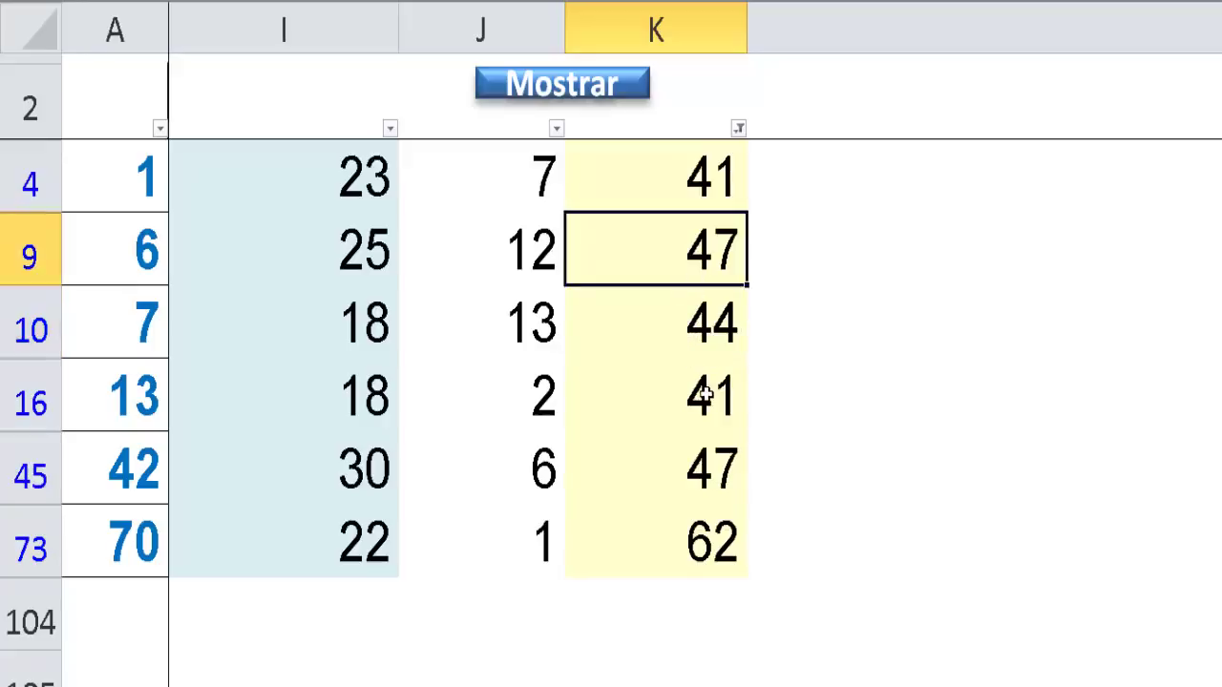
{"action": "left_click", "coordinate": [703, 469]}
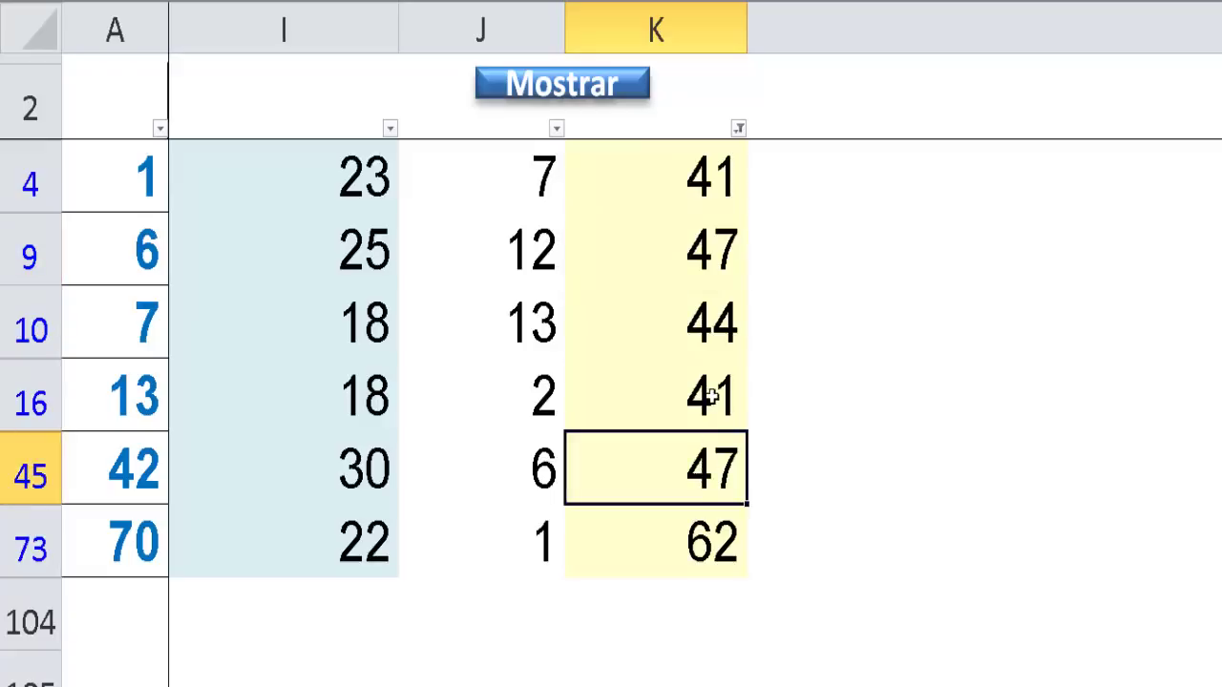
{"action": "left_click", "coordinate": [540, 523]}
{"action": "left_click", "coordinate": [544, 471]}
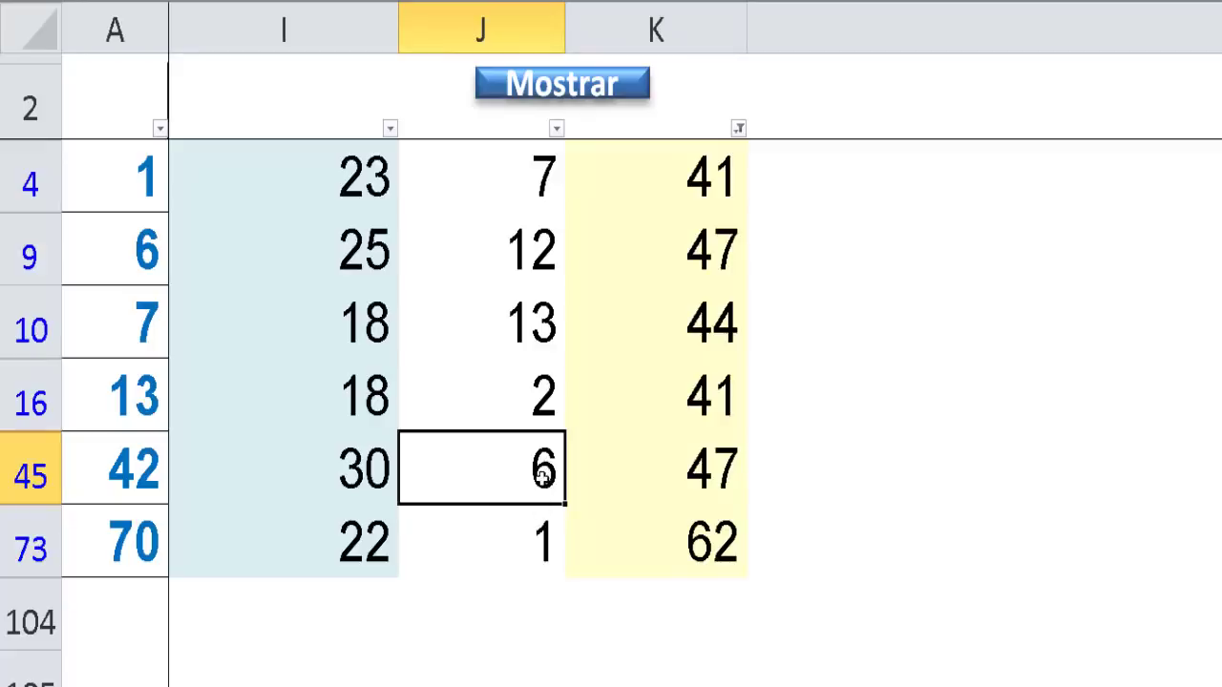
{"action": "left_click", "coordinate": [554, 558]}
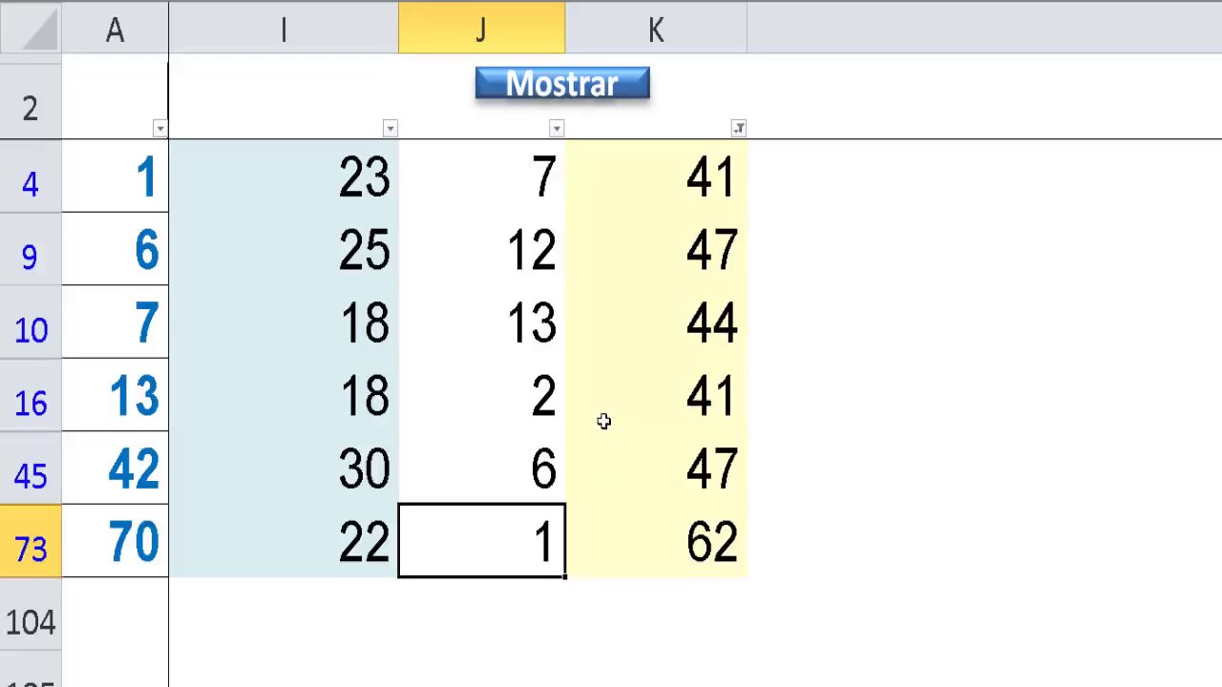
{"action": "left_click", "coordinate": [551, 339]}
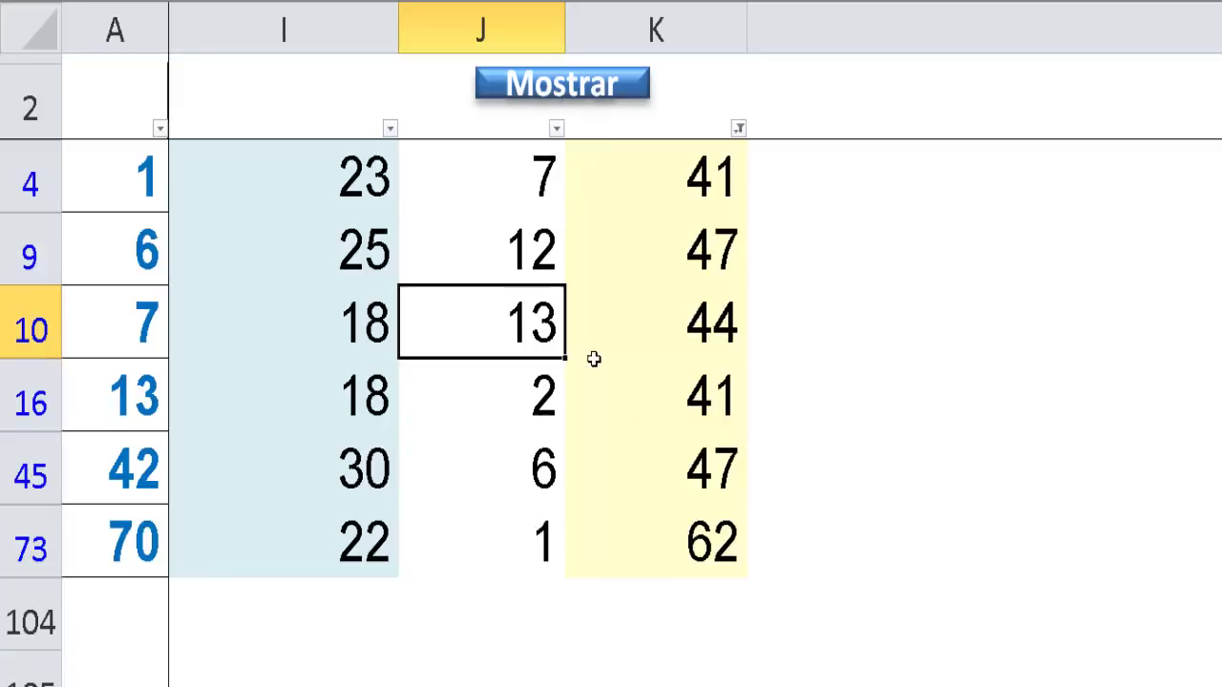
{"action": "left_click", "coordinate": [714, 332]}
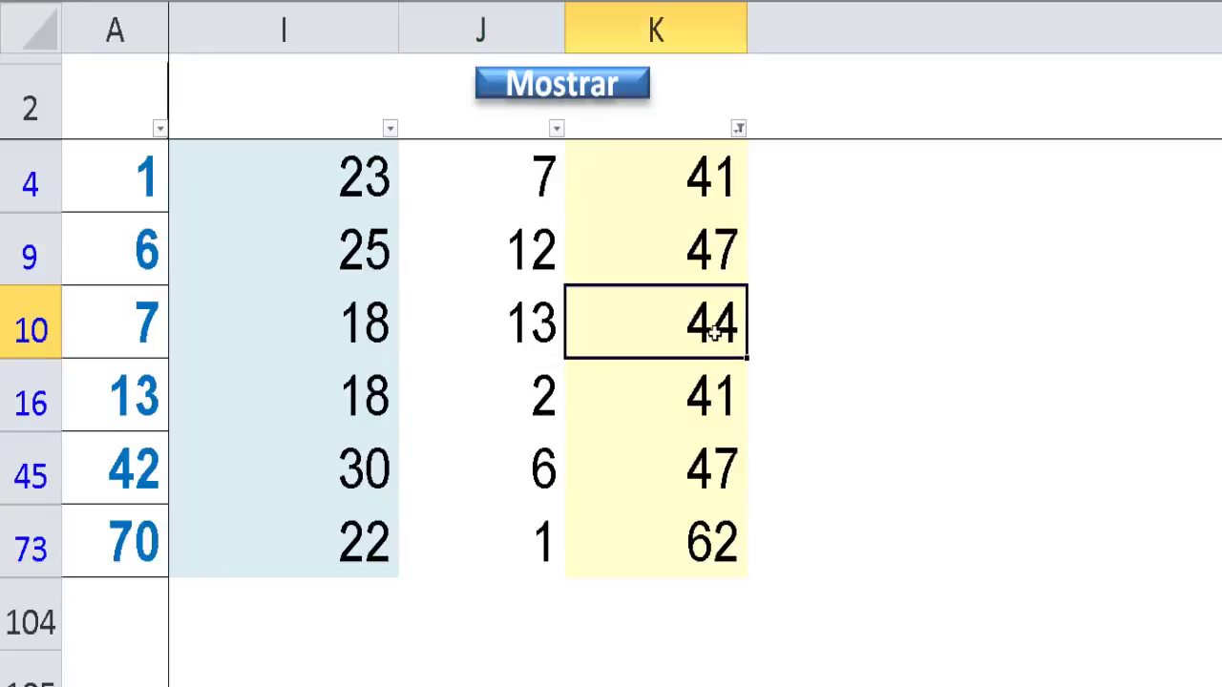
{"action": "left_click", "coordinate": [726, 546]}
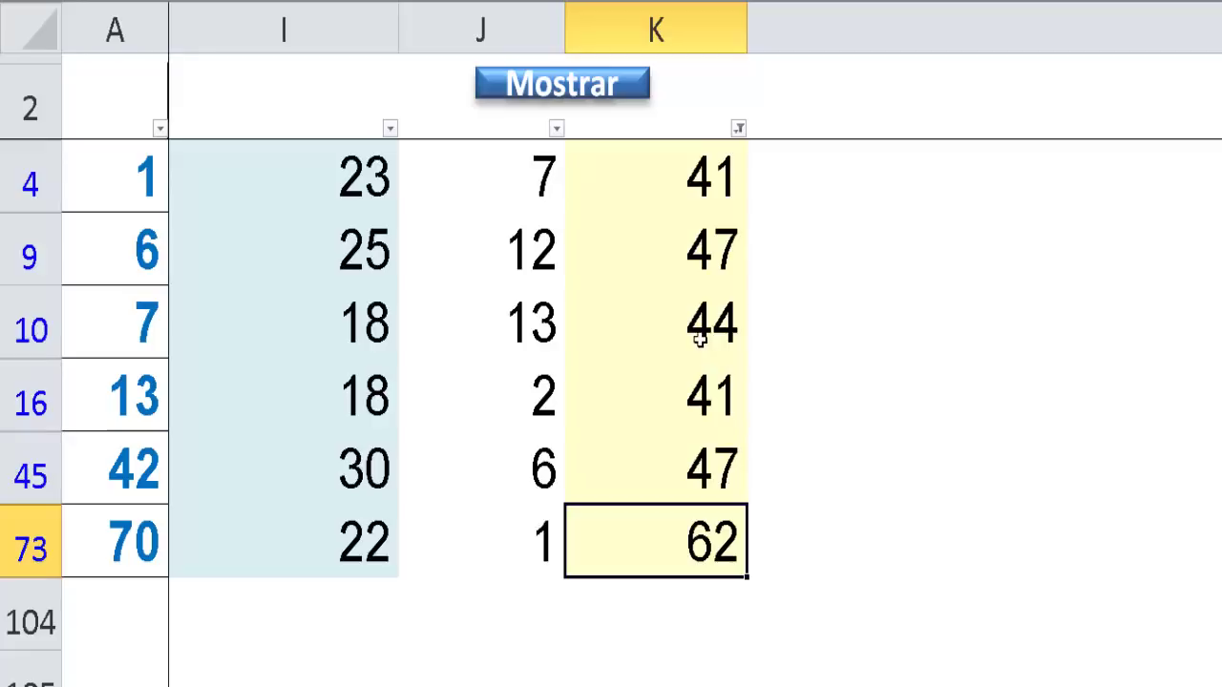
Clear the filter on column K and go back to number 1 in cell A4.
{"action": "left_click", "coordinate": [738, 128]}
{"action": "left_click", "coordinate": [616, 227]}
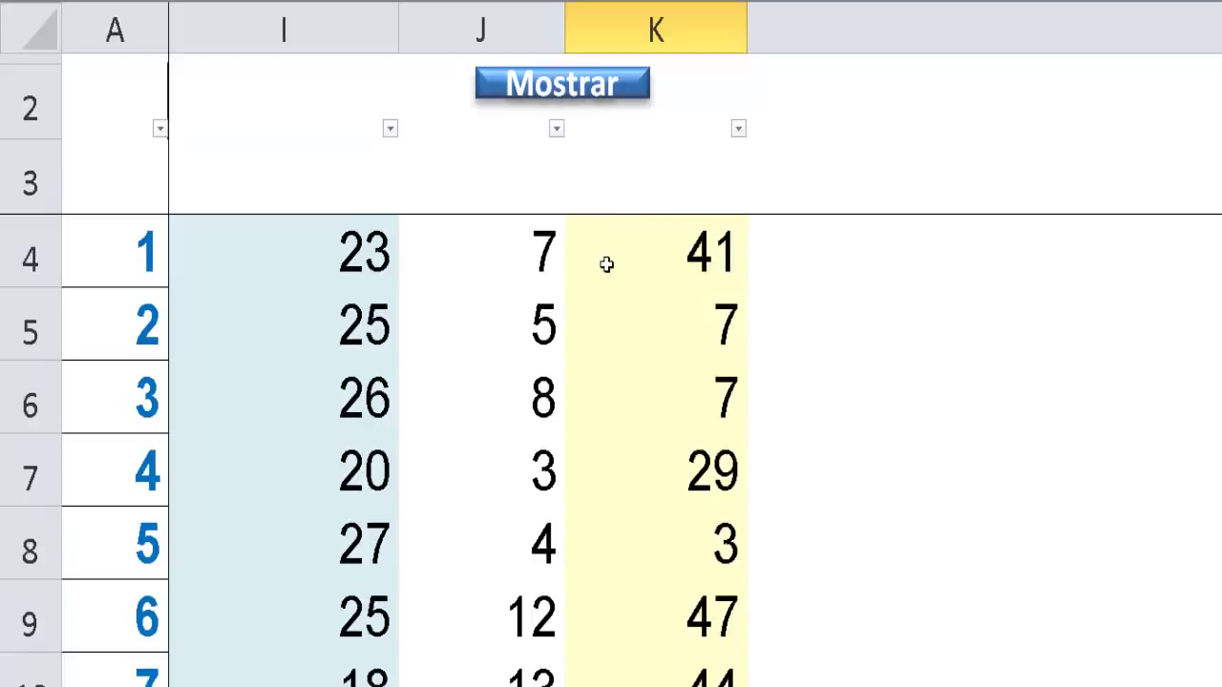
{"action": "left_click", "coordinate": [606, 271]}
{"action": "key", "text": "Left"}
{"action": "key", "text": "Left"}
{"action": "key", "text": "Left"}
{"action": "key", "text": "Left"}
{"action": "key", "text": "Left"}
{"action": "key", "text": "Left"}
{"action": "key", "text": "Left"}
{"action": "key", "text": "Left"}
{"action": "key", "text": "Left"}
{"action": "key", "text": "Left"}
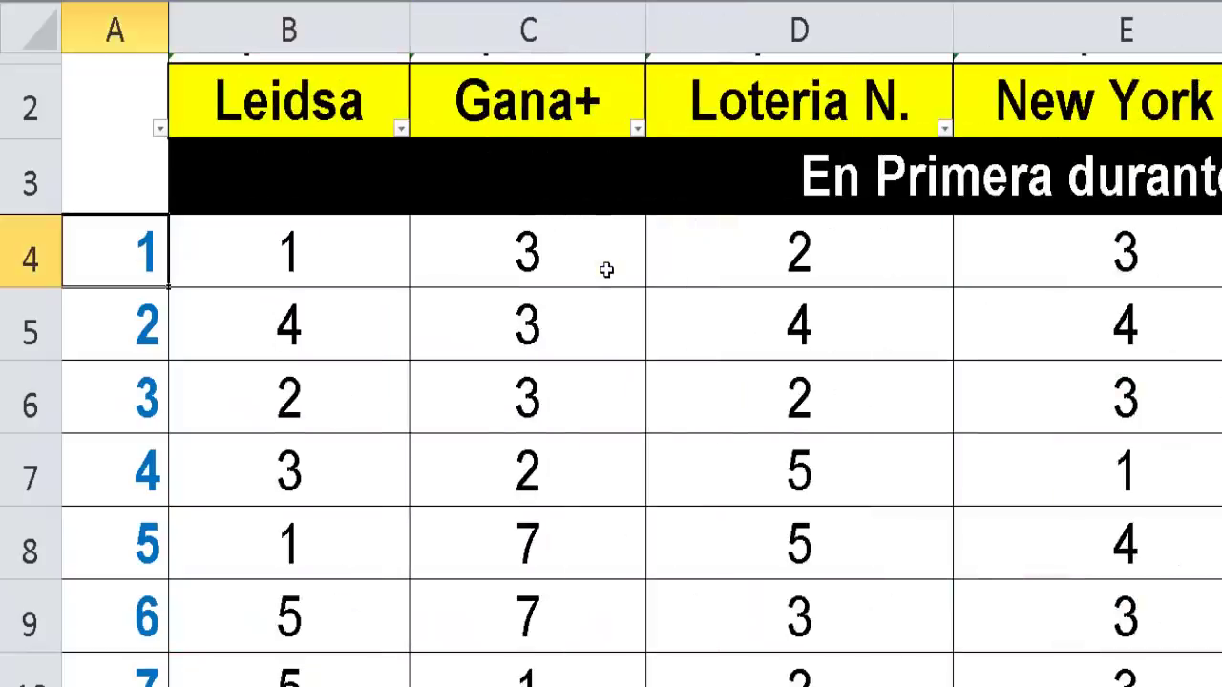
Filter the 365-day first-place table to the numbers with 0 appearances in Leidsa.
{"action": "key", "text": "Right"}
{"action": "key", "text": "Page_Down"}
{"action": "key", "text": "Page_Down"}
{"action": "key", "text": "Page_Down"}
{"action": "key", "text": "Page_Down"}
{"action": "key", "text": "Page_Down"}
{"action": "key", "text": "Page_Down"}
{"action": "key", "text": "Page_Down"}
{"action": "key", "text": "Page_Down"}
{"action": "key", "text": "Page_Down"}
{"action": "key", "text": "Page_Down"}
{"action": "key", "text": "Page_Down"}
{"action": "key", "text": "Page_Down"}
{"action": "key", "text": "Page_Down"}
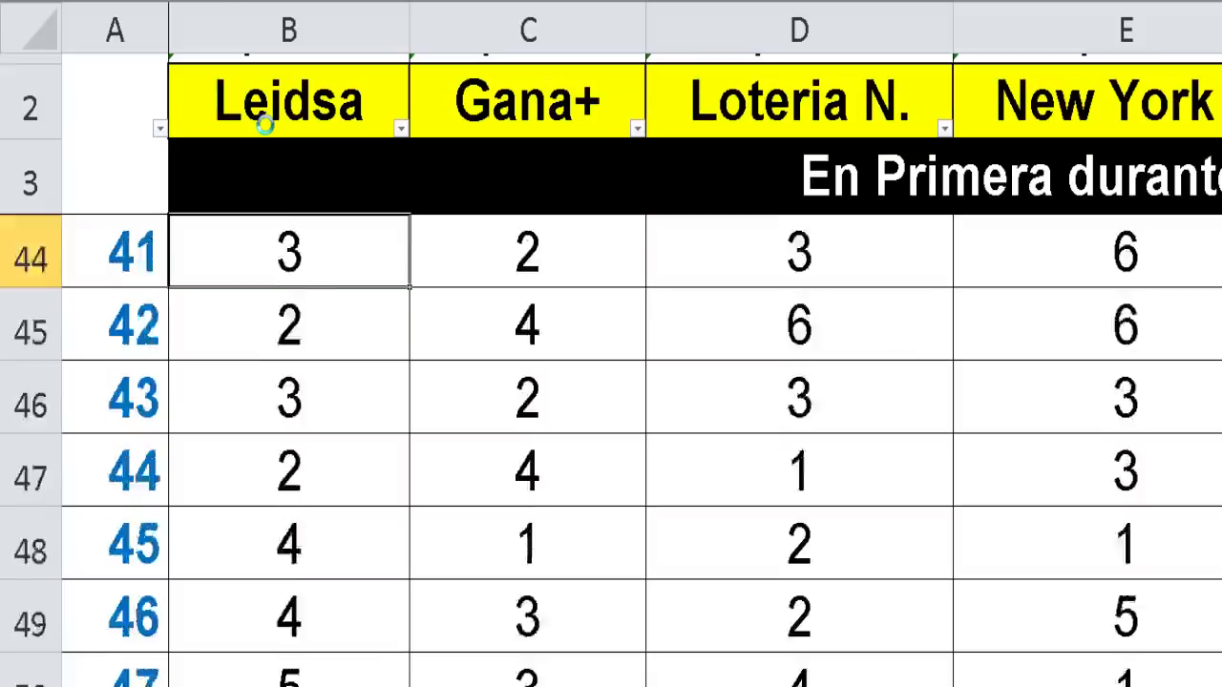
{"action": "left_click", "coordinate": [265, 124]}
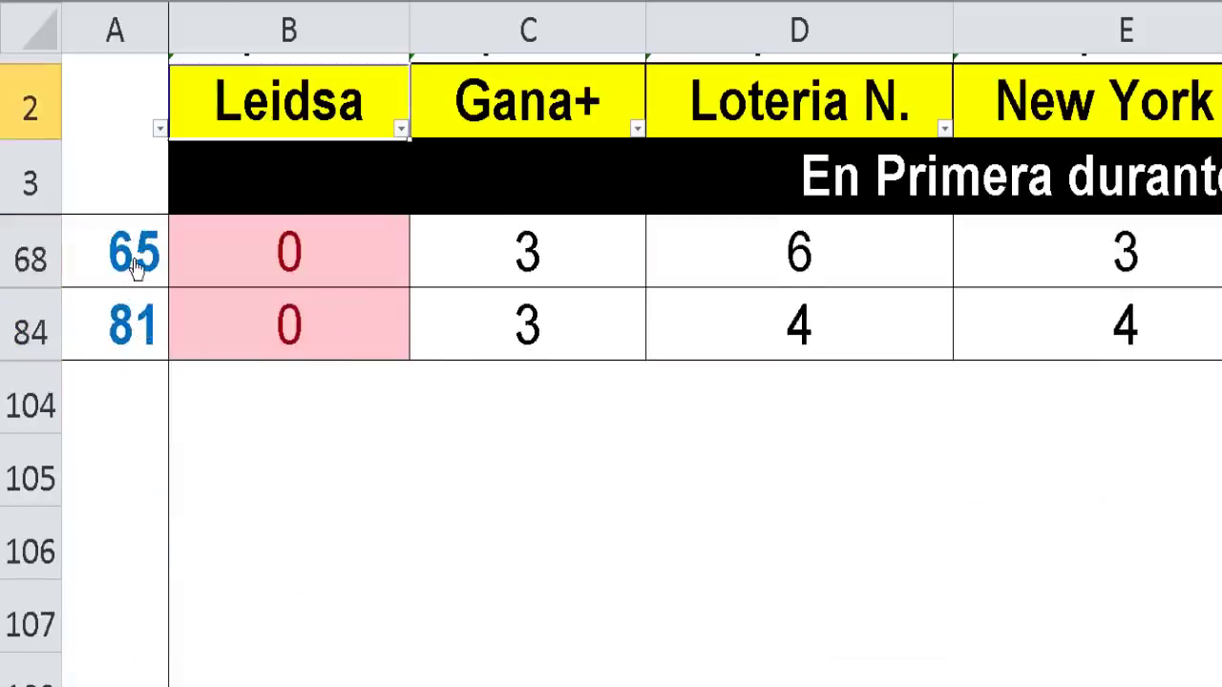
Examine the Leidsa counts in column U for numbers 65 and 81.
{"action": "key", "text": "ctrl+Right"}
{"action": "key", "text": "Left"}
{"action": "key", "text": "Left"}
{"action": "key", "text": "Left"}
{"action": "key", "text": "Left"}
{"action": "key", "text": "Left"}
{"action": "key", "text": "Left"}
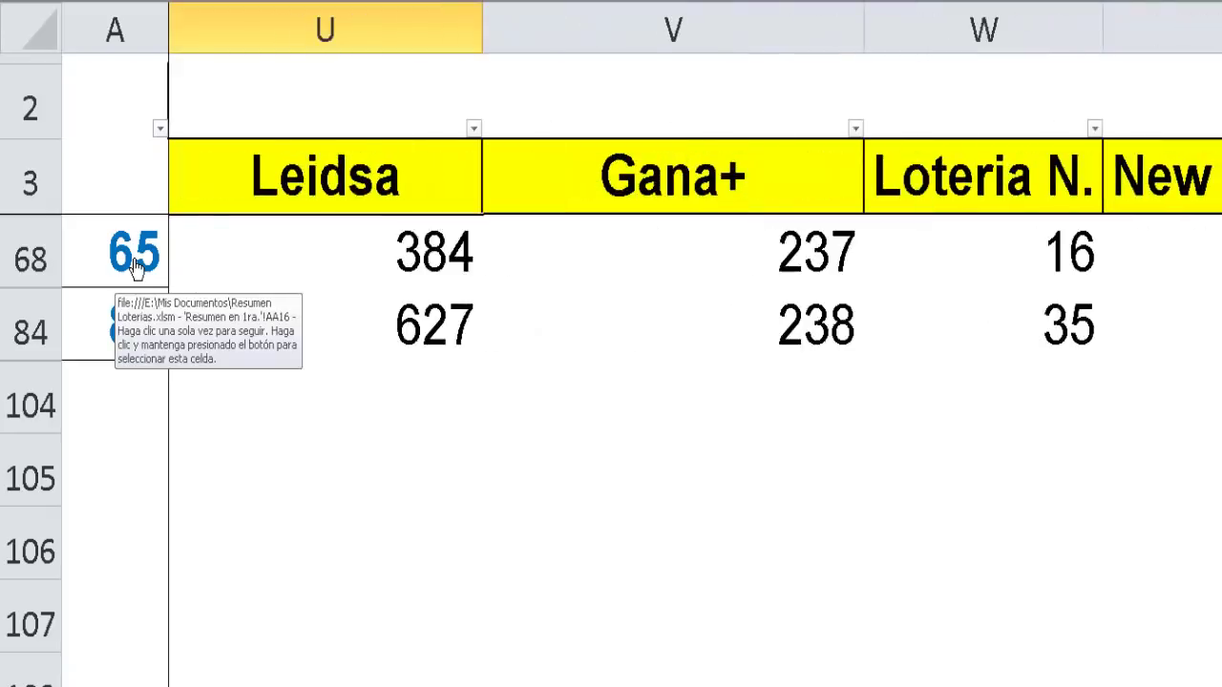
{"action": "left_click", "coordinate": [403, 253]}
{"action": "left_click", "coordinate": [409, 321]}
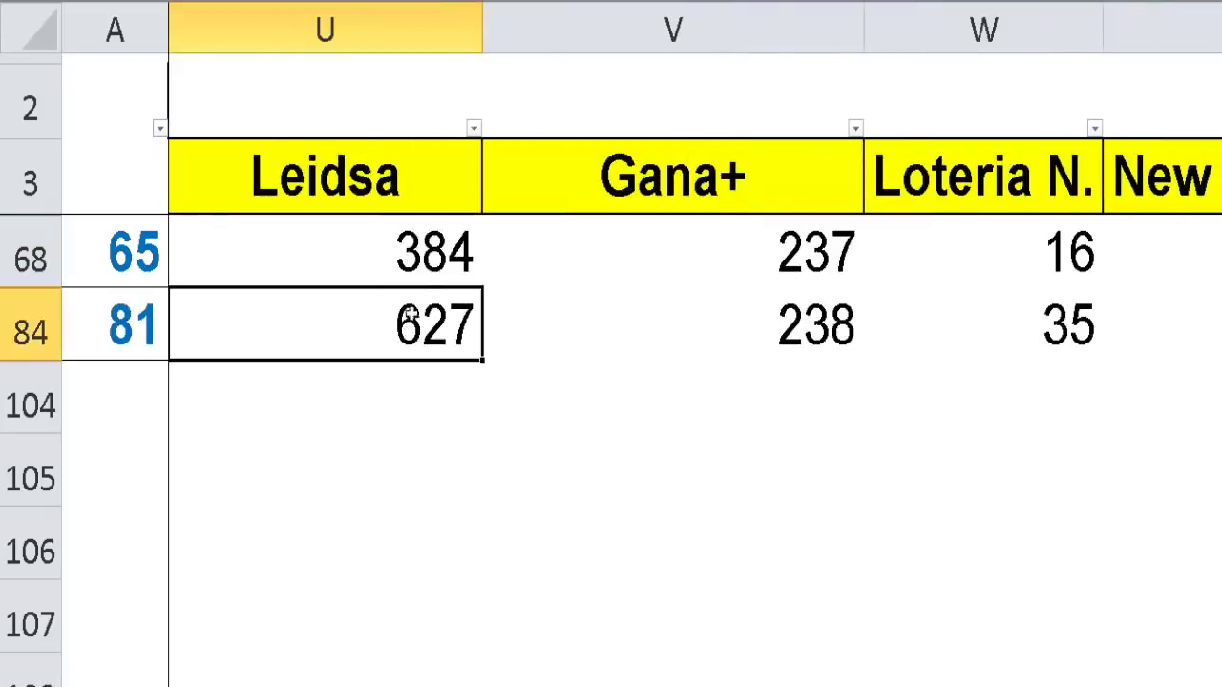
{"action": "left_click", "coordinate": [405, 276]}
{"action": "left_click", "coordinate": [408, 321]}
{"action": "left_click", "coordinate": [408, 281]}
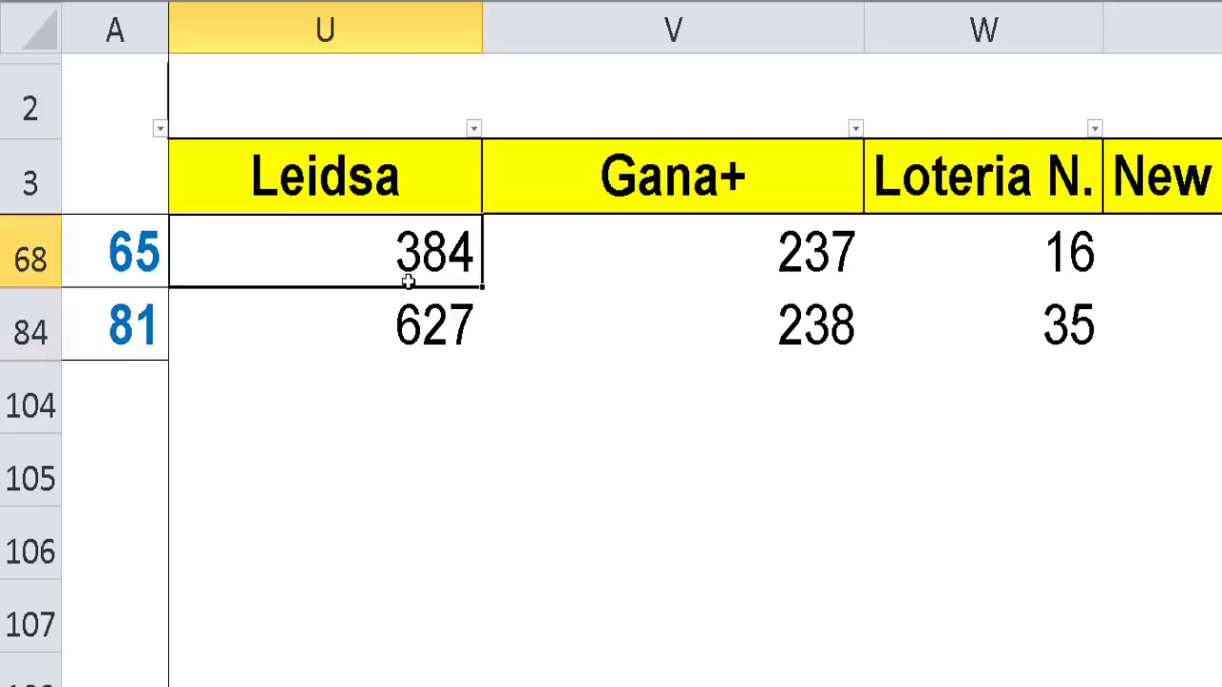
{"action": "left_click", "coordinate": [411, 325]}
{"action": "left_click", "coordinate": [411, 272]}
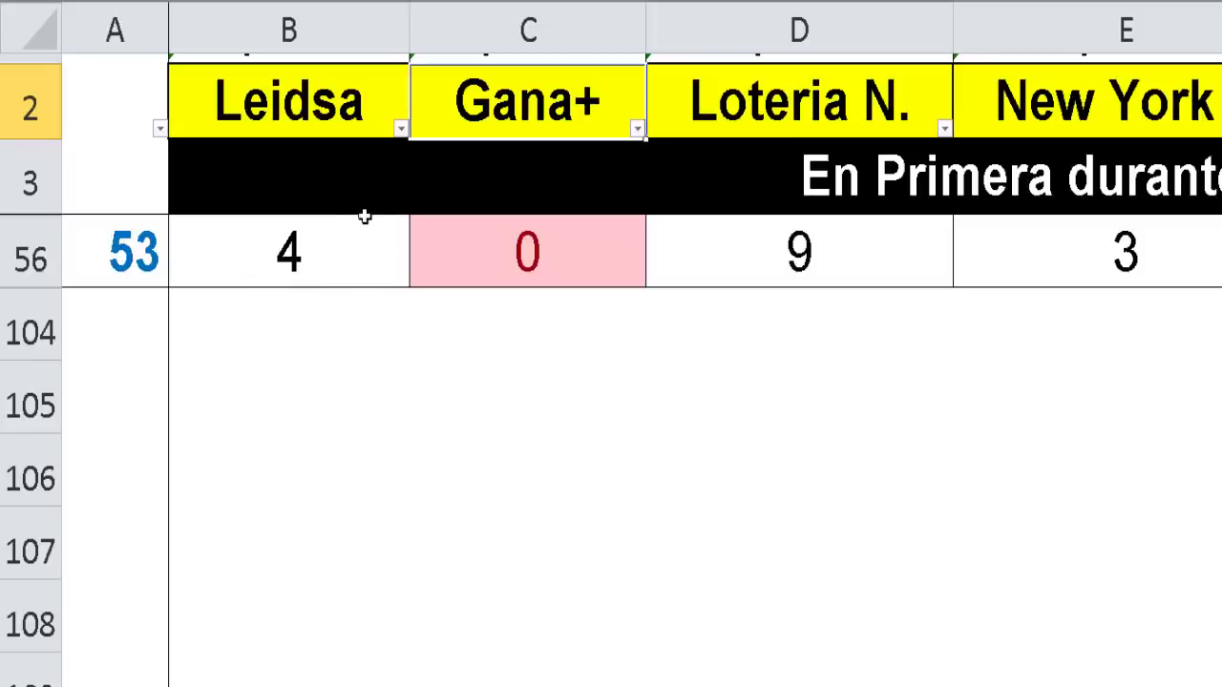
Follow the row of number 53 across to its Gana+ count in column V and return to the Gana+ first-place column.
{"action": "left_click", "coordinate": [318, 134]}
{"action": "key", "text": "Right"}
{"action": "key", "text": "Right"}
{"action": "key", "text": "Right"}
{"action": "key", "text": "Right"}
{"action": "key", "text": "Right"}
{"action": "key", "text": "Right"}
{"action": "key", "text": "Right"}
{"action": "key", "text": "Right"}
{"action": "key", "text": "Right"}
{"action": "key", "text": "Right"}
{"action": "key", "text": "Right"}
{"action": "key", "text": "Right"}
{"action": "key", "text": "Right"}
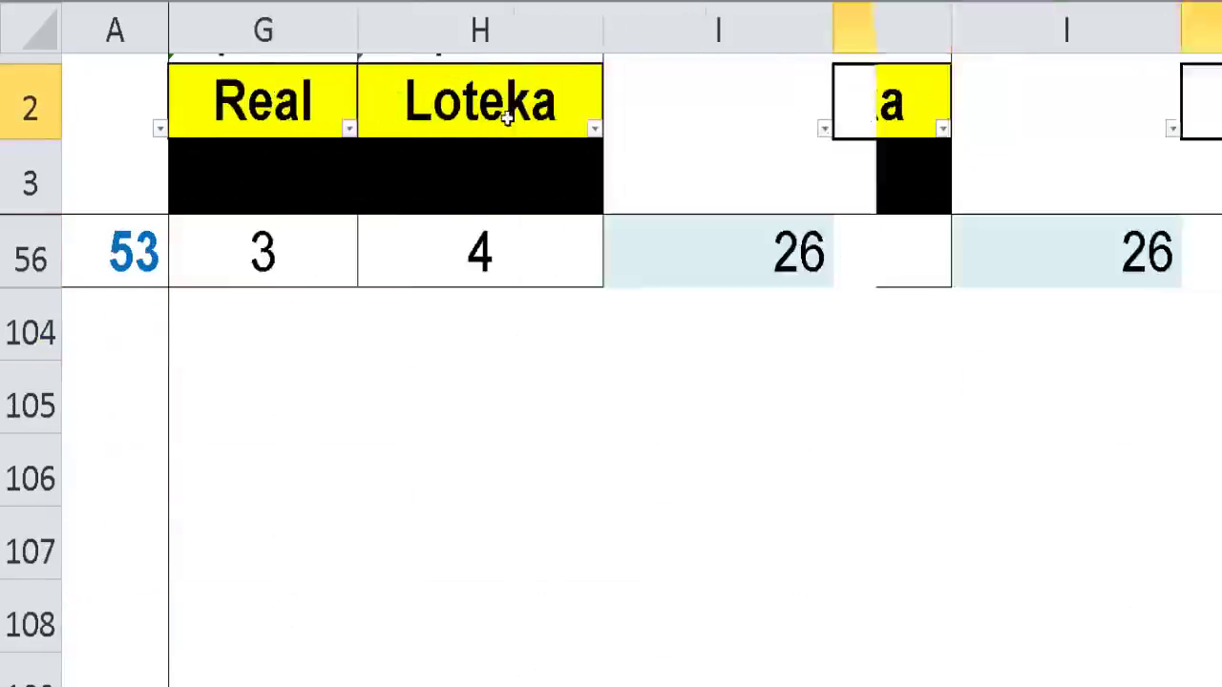
{"action": "key", "text": "Right"}
{"action": "key", "text": "Right"}
{"action": "key", "text": "Right"}
{"action": "key", "text": "Right"}
{"action": "key", "text": "Right"}
{"action": "key", "text": "Right"}
{"action": "key", "text": "Right"}
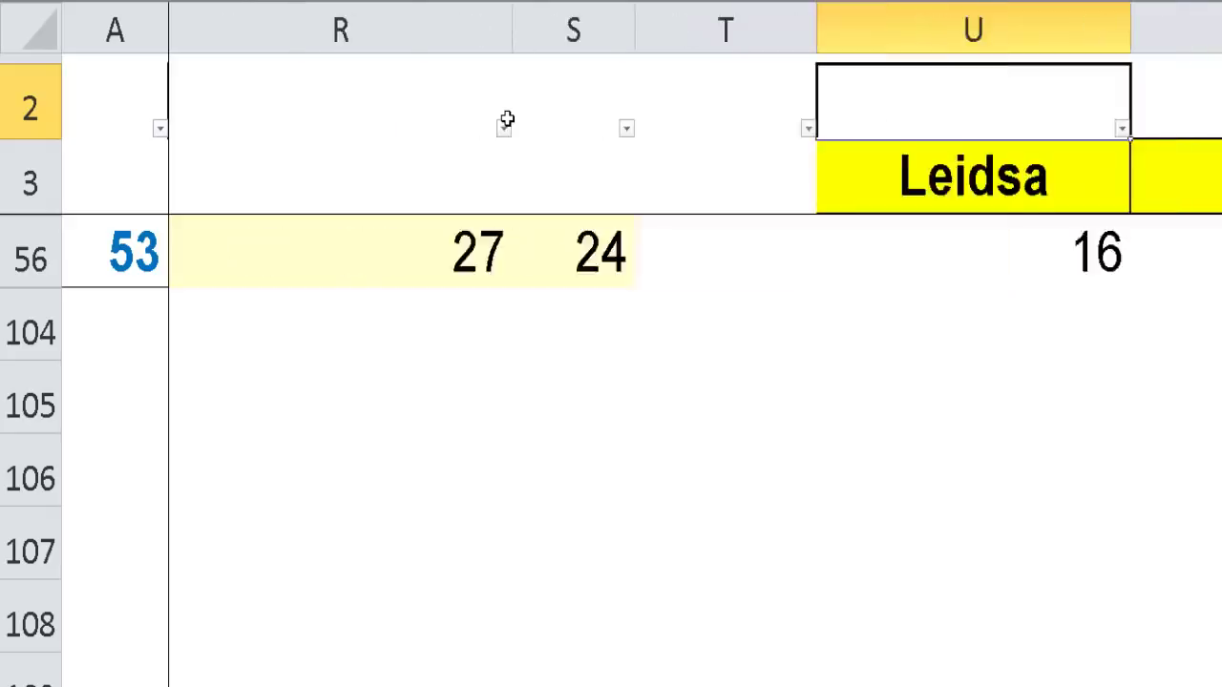
{"action": "key", "text": "Left"}
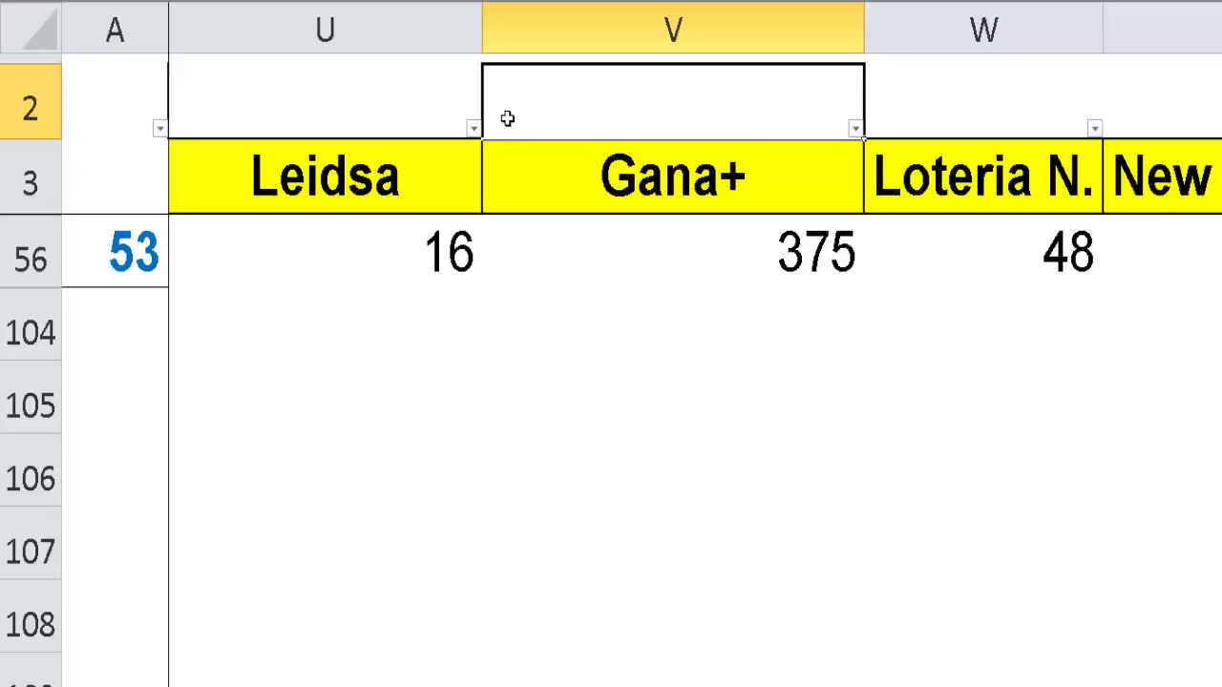
{"action": "left_click", "coordinate": [657, 186]}
{"action": "key", "text": "ctrl+Home"}
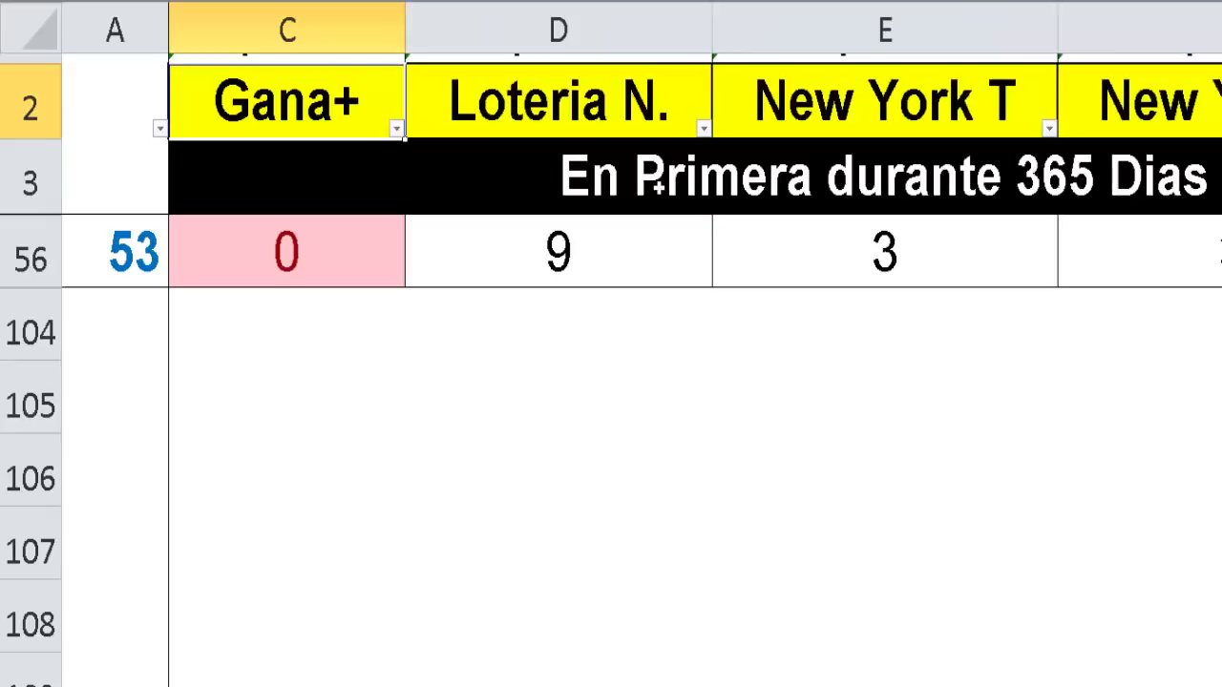
Filter the table to numbers with 0 first-place appearances in Loteria N. and check number 36's count in column W.
{"action": "left_click", "coordinate": [550, 125]}
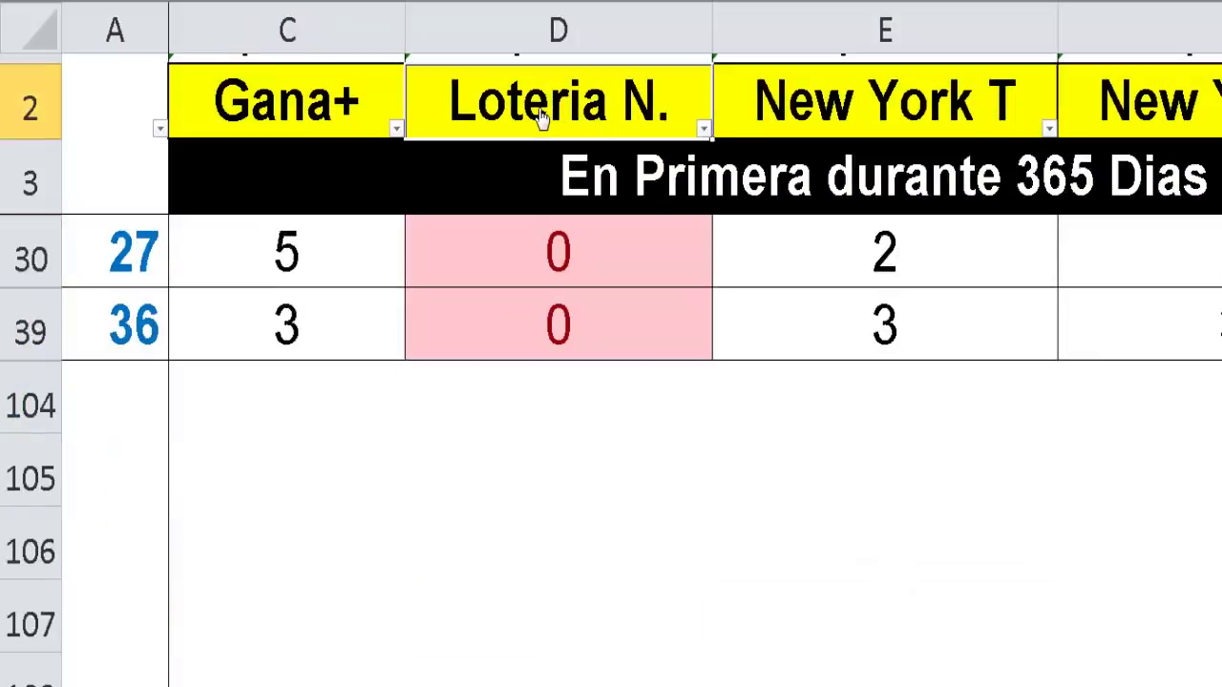
{"action": "left_click", "coordinate": [133, 325]}
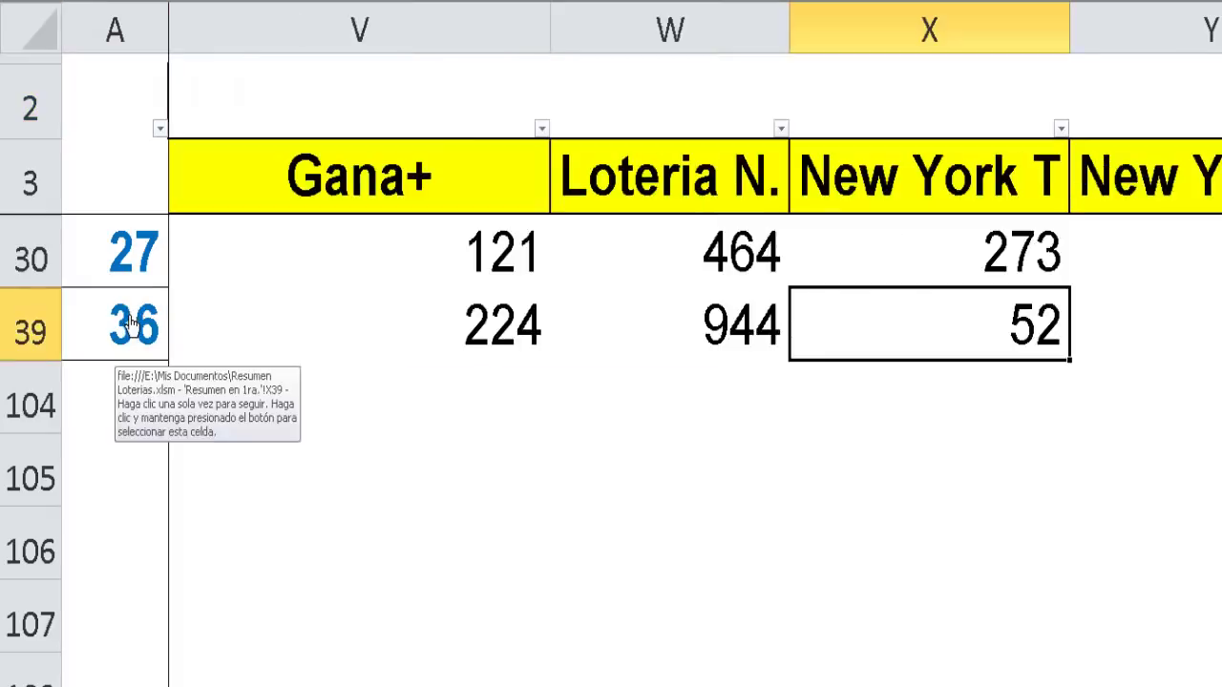
{"action": "left_click", "coordinate": [737, 341]}
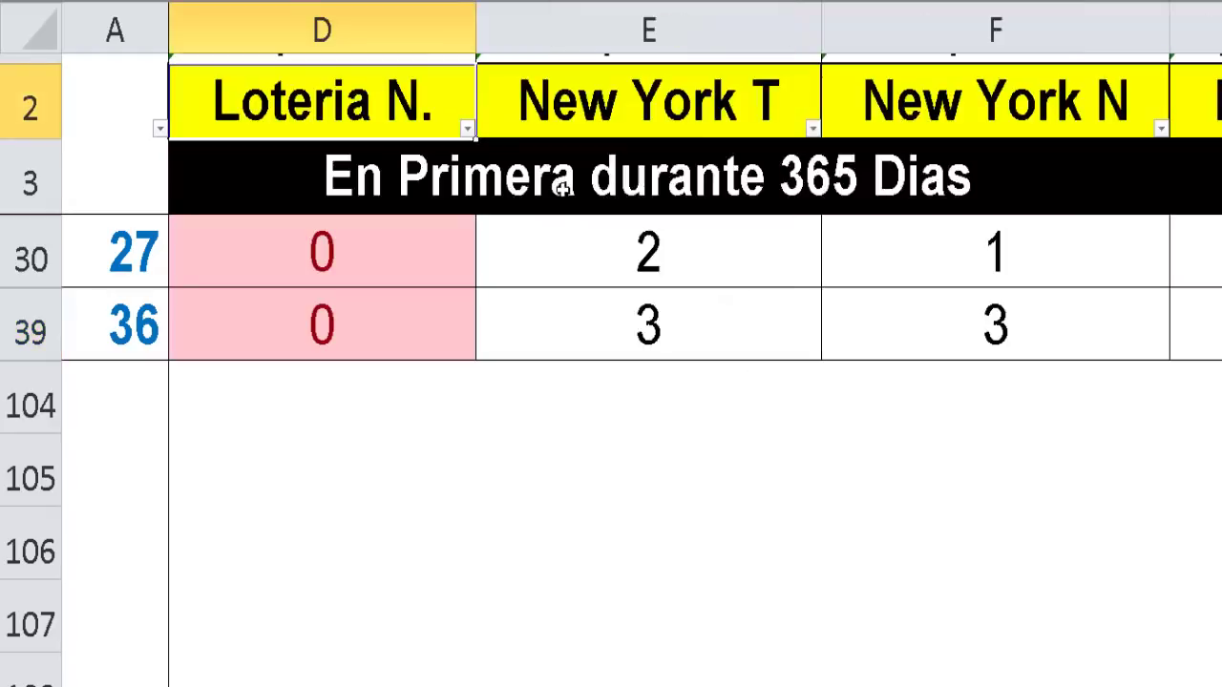
Filter the table to numbers with 0 first-place appearances in New York T and compare the column X counts of 72 and 80.
{"action": "left_click", "coordinate": [637, 113]}
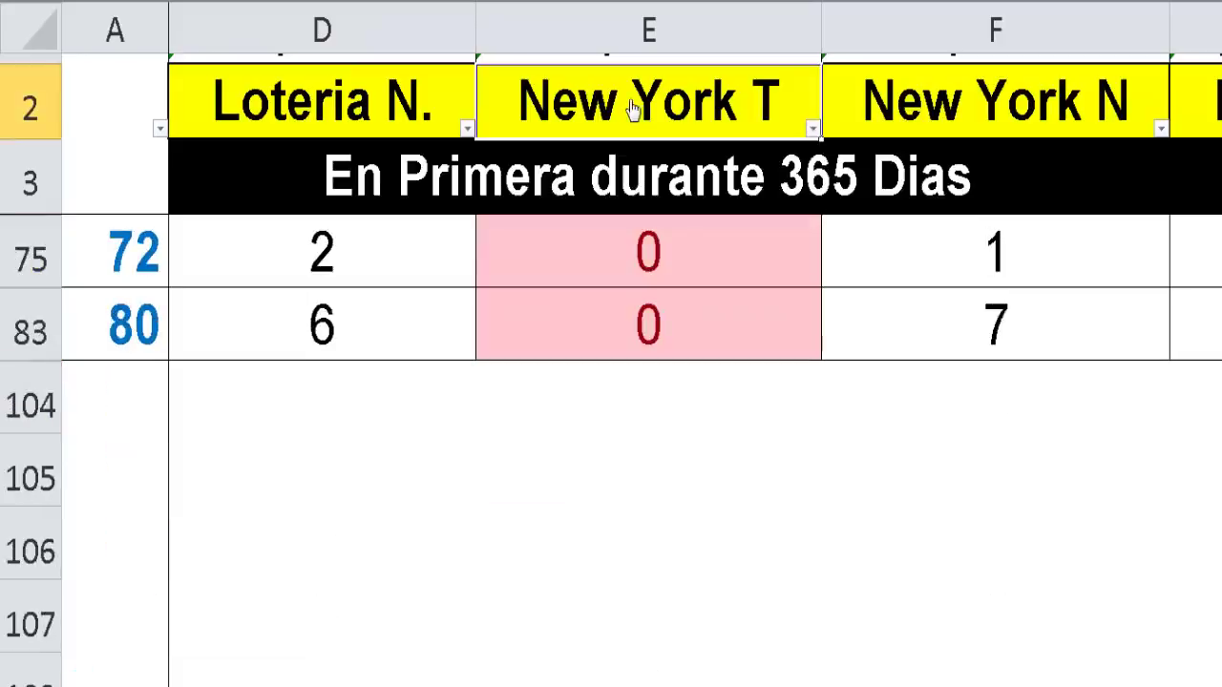
{"action": "left_click", "coordinate": [144, 263]}
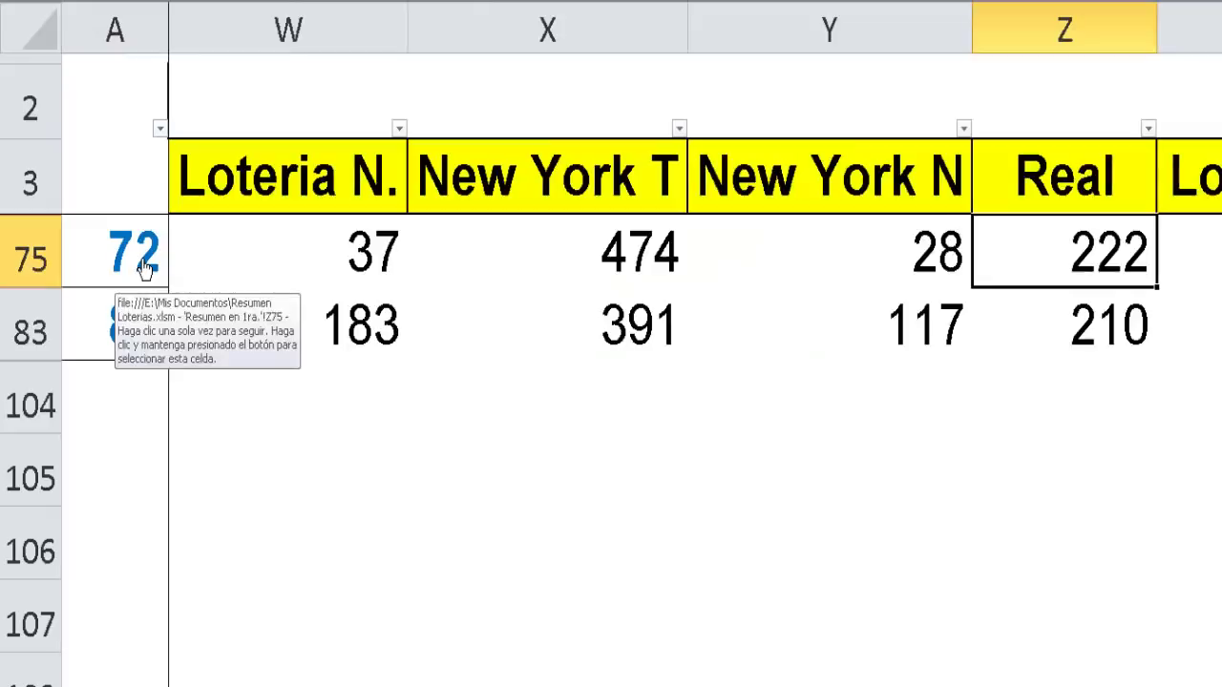
{"action": "left_click", "coordinate": [608, 317]}
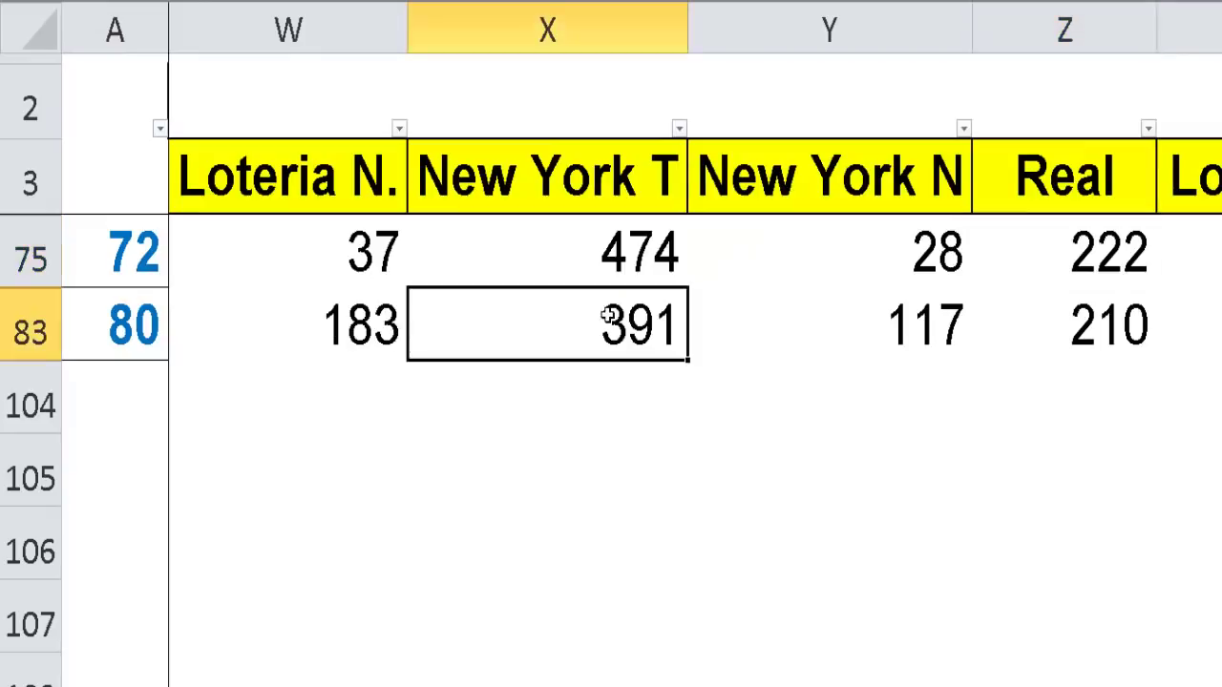
{"action": "left_click", "coordinate": [621, 265]}
{"action": "left_click", "coordinate": [625, 307]}
{"action": "left_click", "coordinate": [620, 278]}
{"action": "left_click", "coordinate": [618, 327]}
{"action": "left_click", "coordinate": [618, 268]}
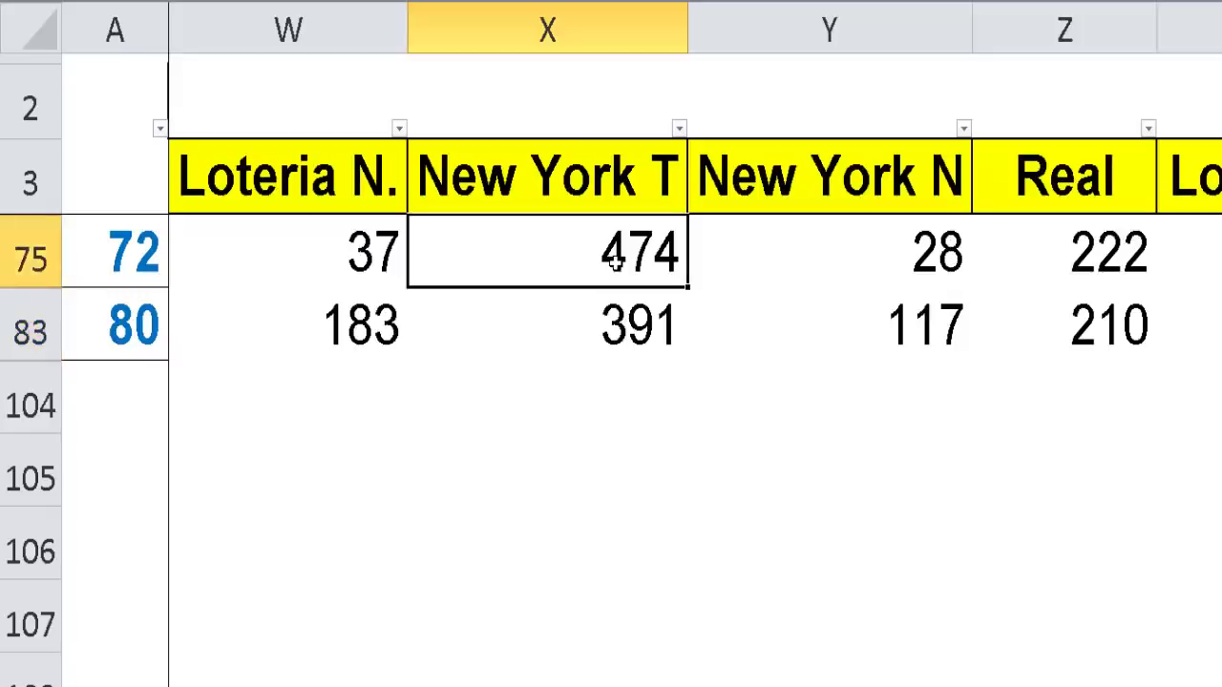
{"action": "left_click", "coordinate": [619, 318]}
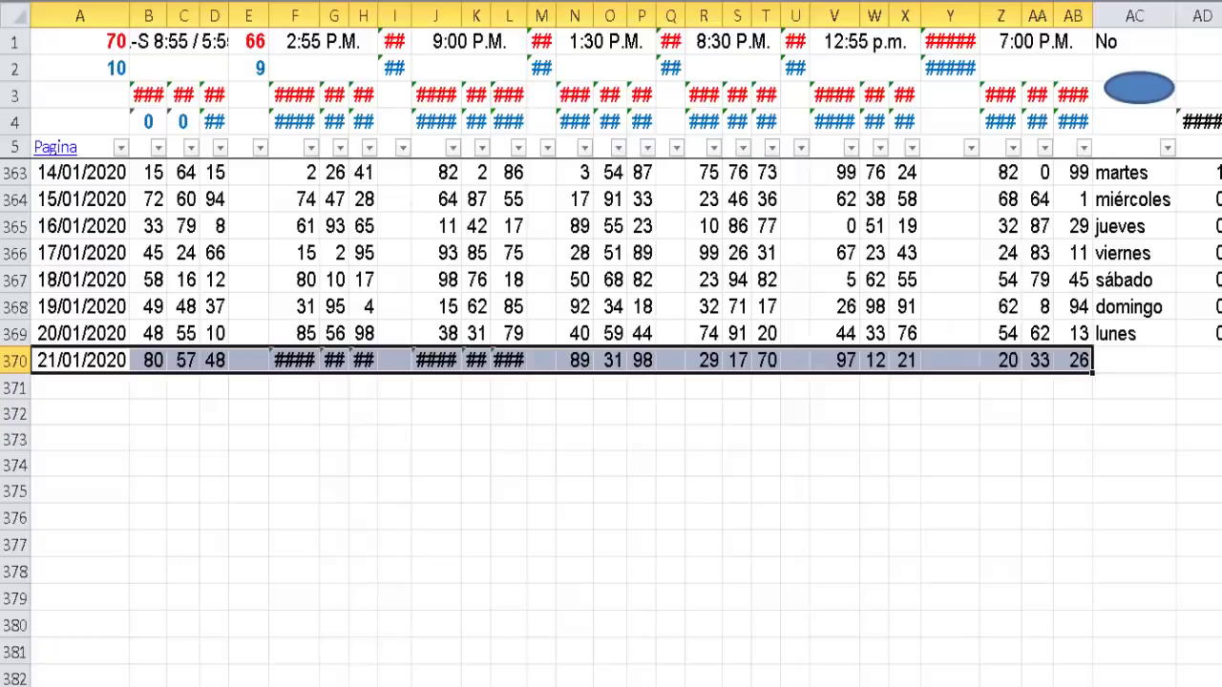
{"action": "left_click", "coordinate": [303, 606]}
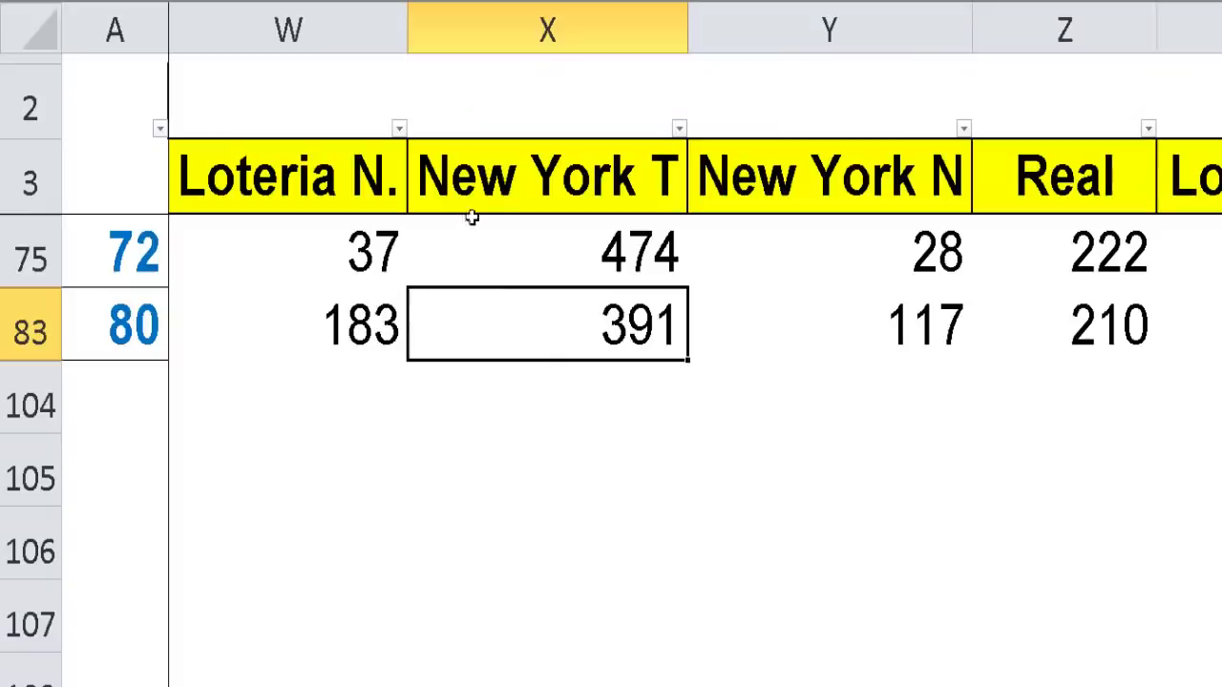
Return to the first-place table, filter it to 0 appearances in New York N and select number 4's zero in cell F7.
{"action": "left_click", "coordinate": [507, 191]}
{"action": "left_click", "coordinate": [726, 110]}
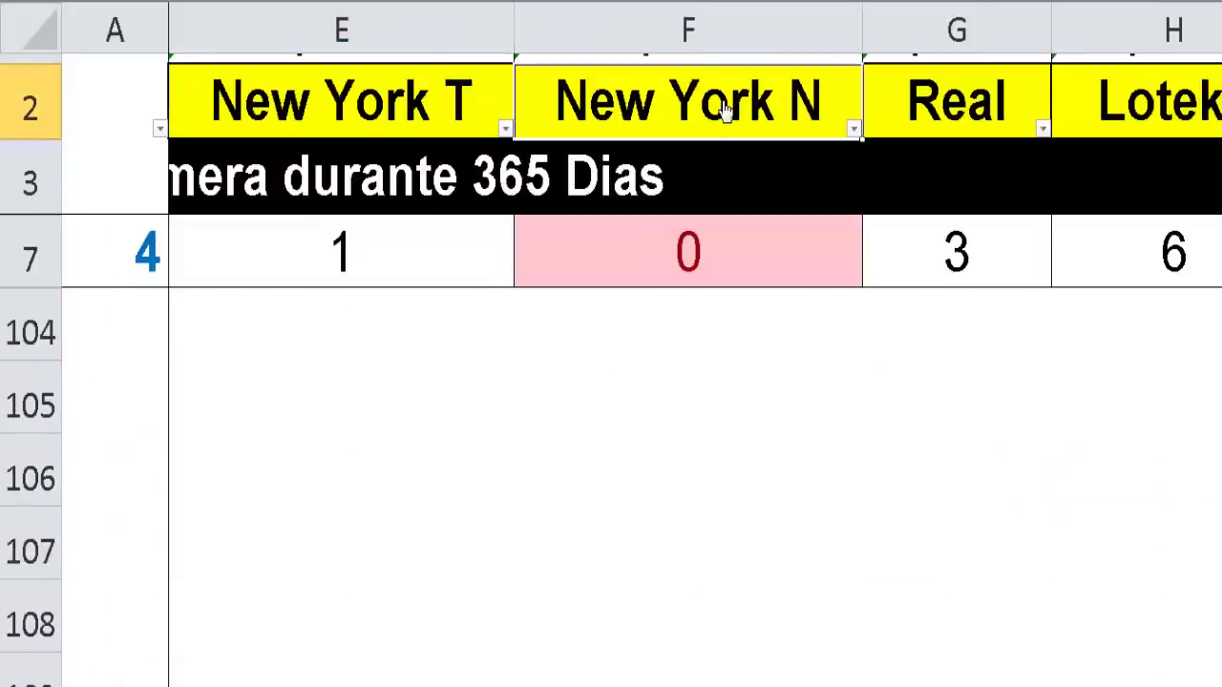
{"action": "left_click", "coordinate": [725, 255]}
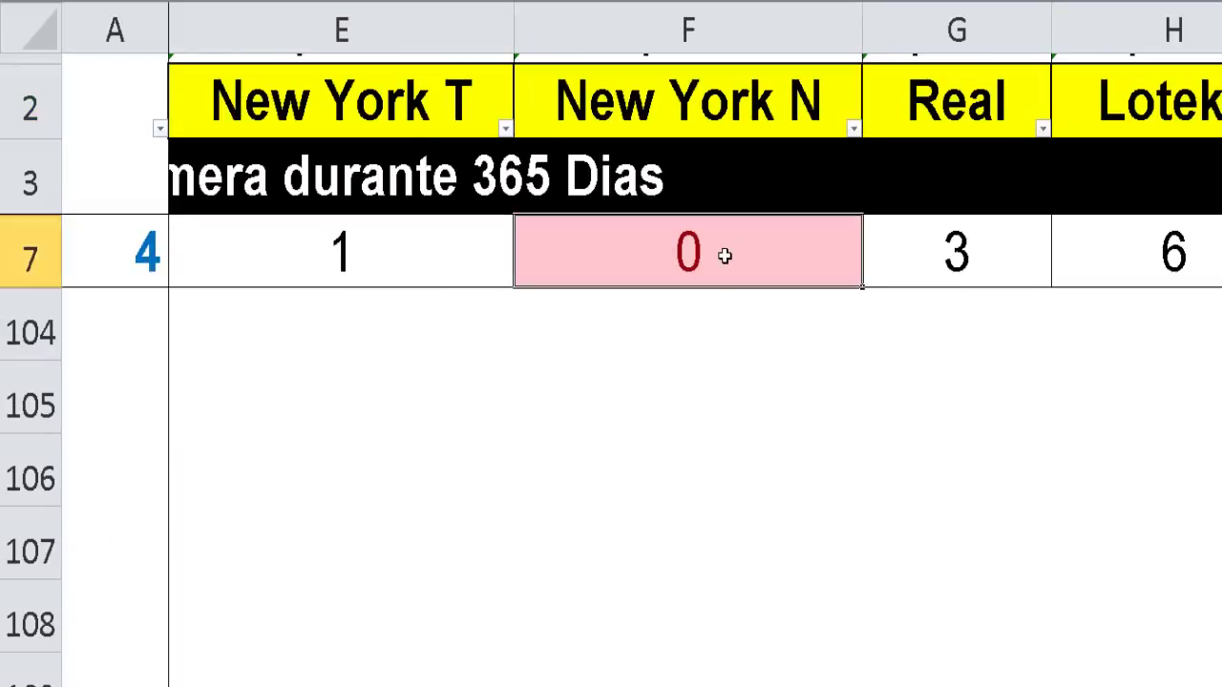
Follow the row of number 4 to its New York N count in column Y and return to the New York N first-place column.
{"action": "key", "text": "Right"}
{"action": "key", "text": "Right"}
{"action": "key", "text": "Right"}
{"action": "key", "text": "Right"}
{"action": "key", "text": "Right"}
{"action": "key", "text": "Right"}
{"action": "key", "text": "Right"}
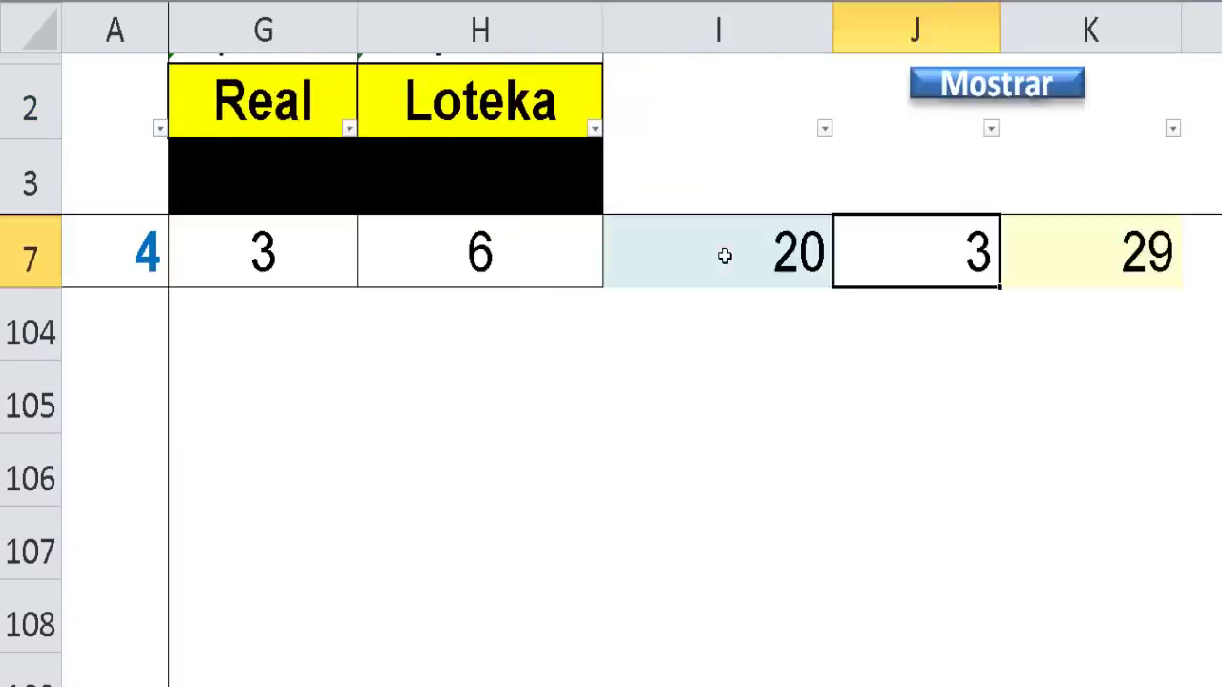
{"action": "key", "text": "Right"}
{"action": "key", "text": "Right"}
{"action": "key", "text": "Right"}
{"action": "key", "text": "Right"}
{"action": "key", "text": "Right"}
{"action": "key", "text": "Right"}
{"action": "key", "text": "Right"}
{"action": "key", "text": "Right"}
{"action": "key", "text": "Right"}
{"action": "key", "text": "Right"}
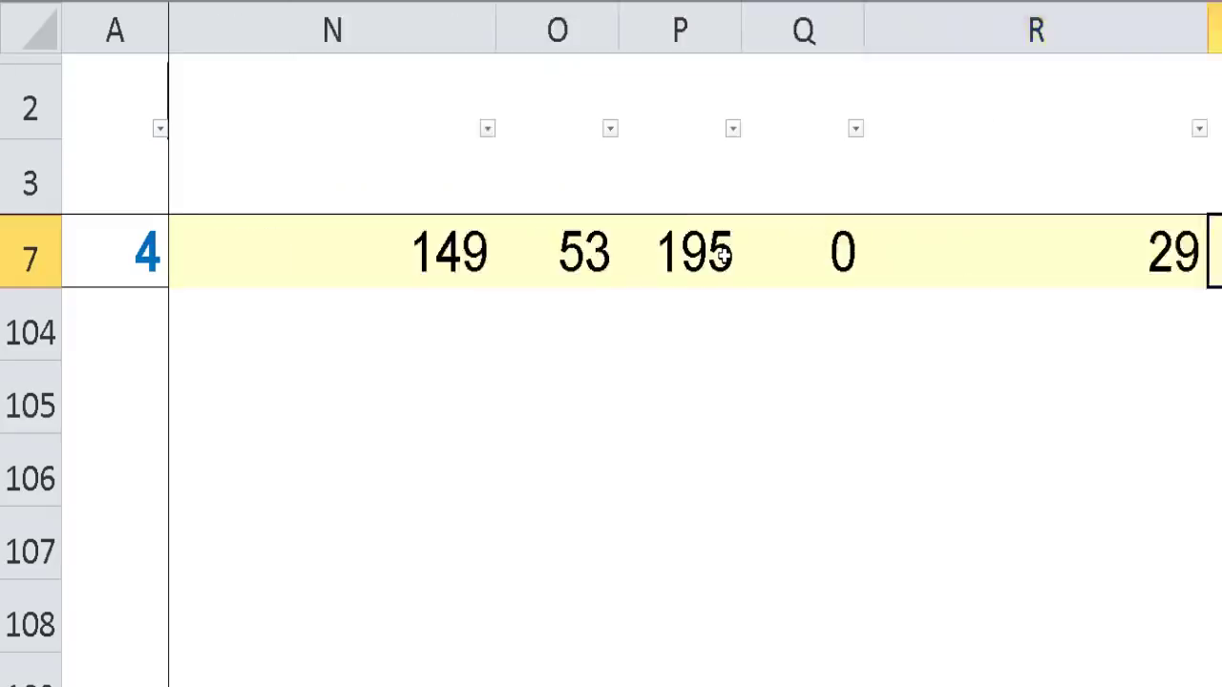
{"action": "key", "text": "Right"}
{"action": "key", "text": "Right"}
{"action": "key", "text": "Right"}
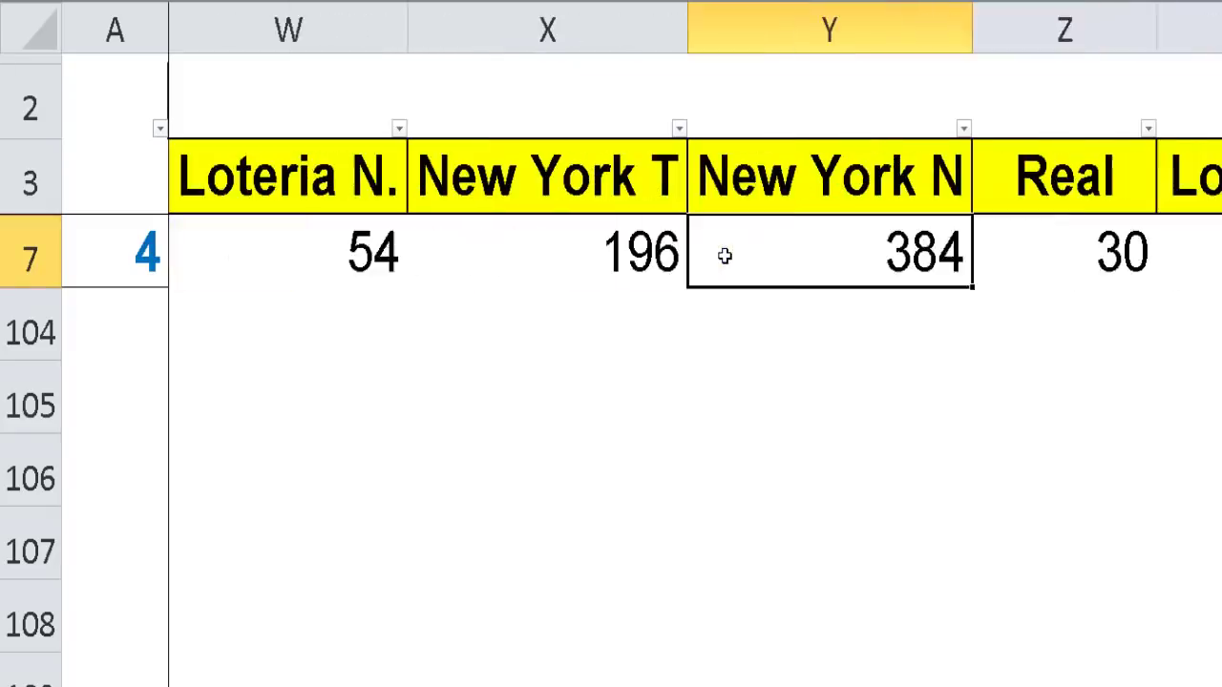
{"action": "key", "text": "Left"}
{"action": "left_click", "coordinate": [781, 183]}
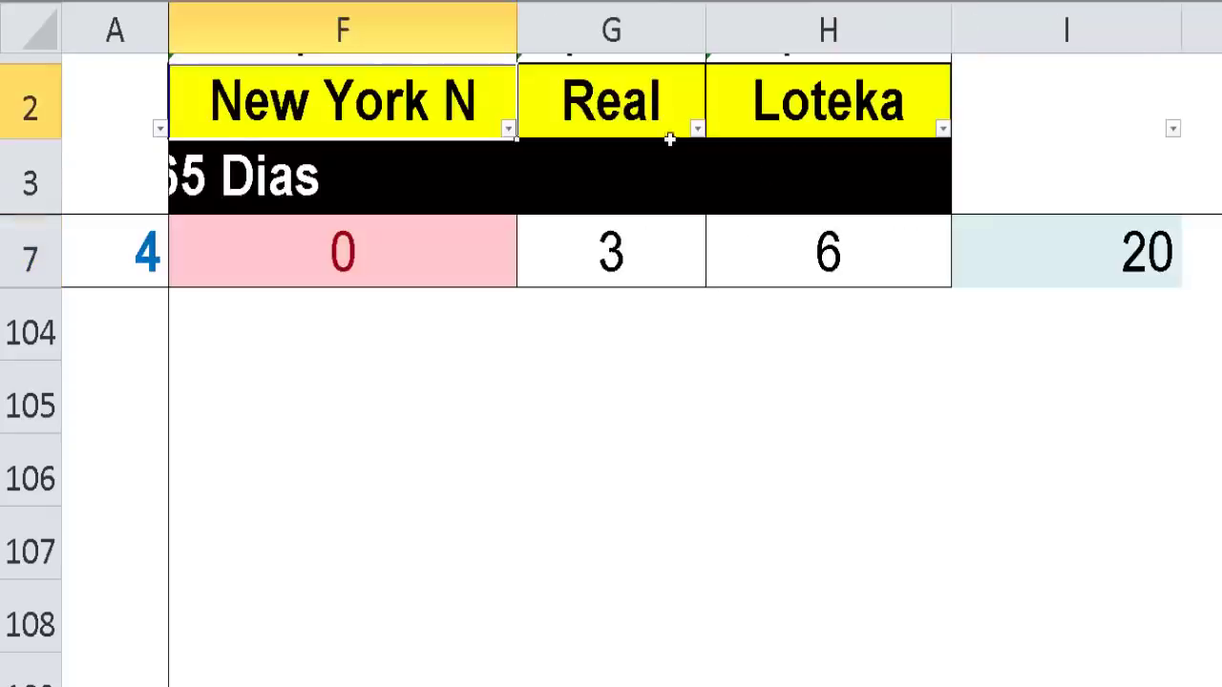
Filter the table to numbers with 0 first-place appearances in Real and compare their Real counts in column Z.
{"action": "left_click", "coordinate": [620, 117]}
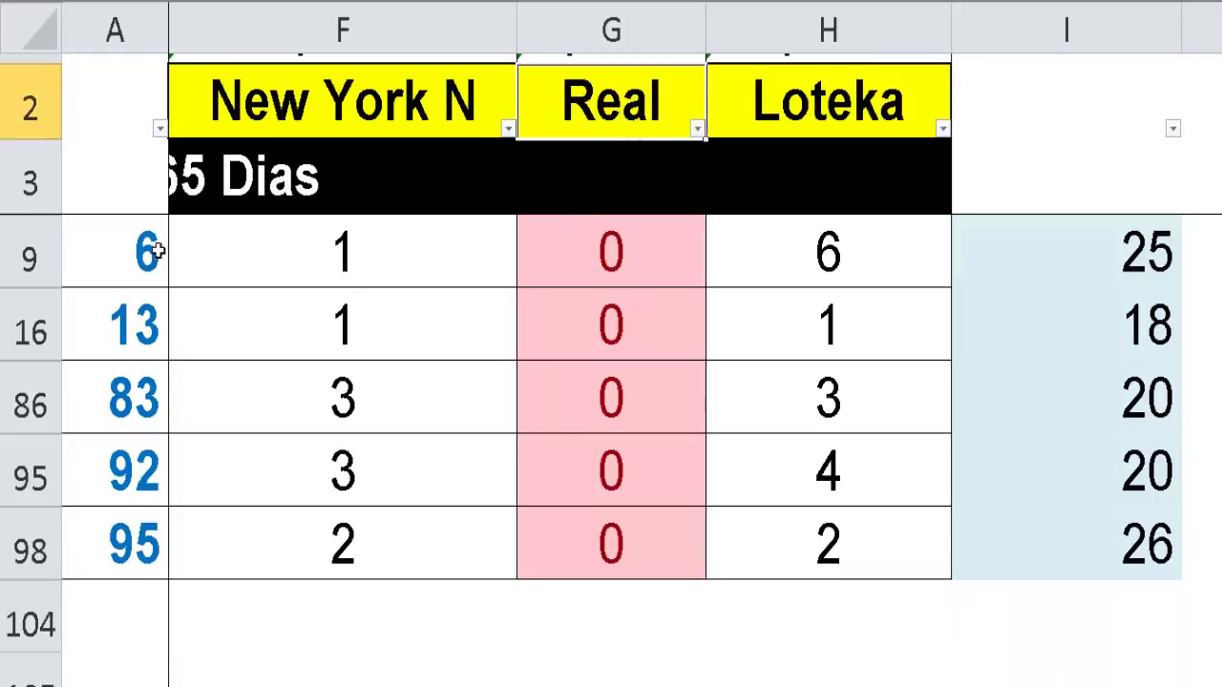
{"action": "left_click", "coordinate": [143, 325]}
{"action": "key", "text": "ctrl+Right"}
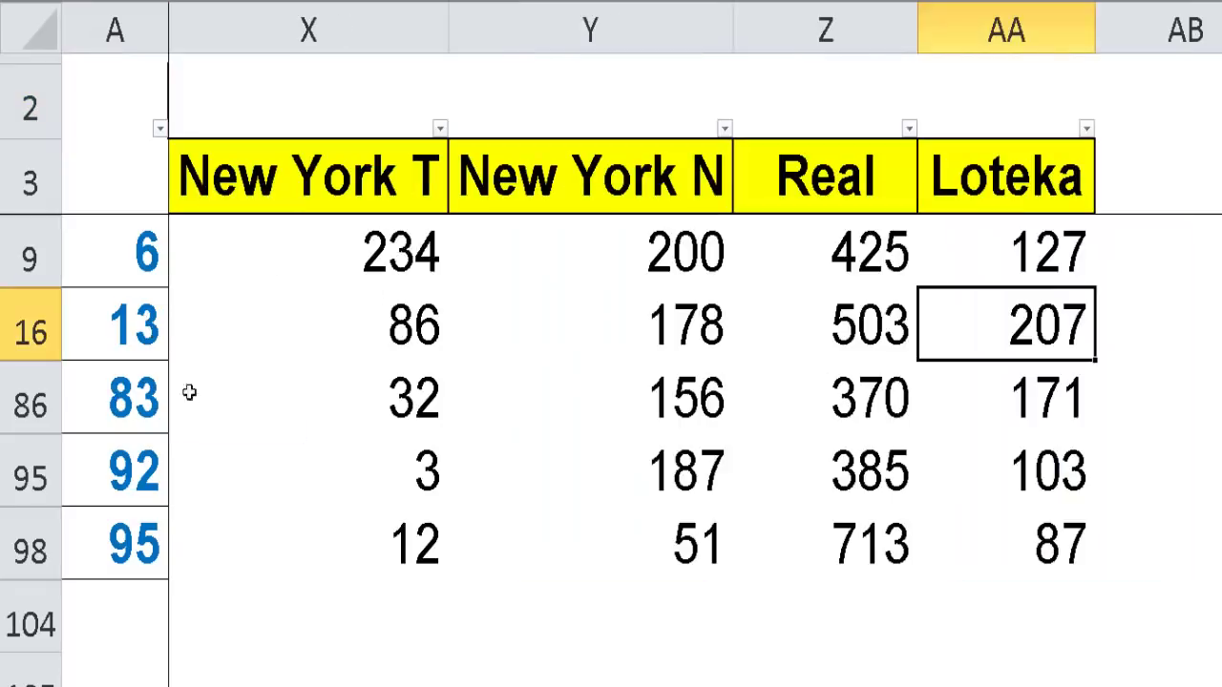
{"action": "left_click", "coordinate": [871, 306]}
{"action": "left_click", "coordinate": [860, 420]}
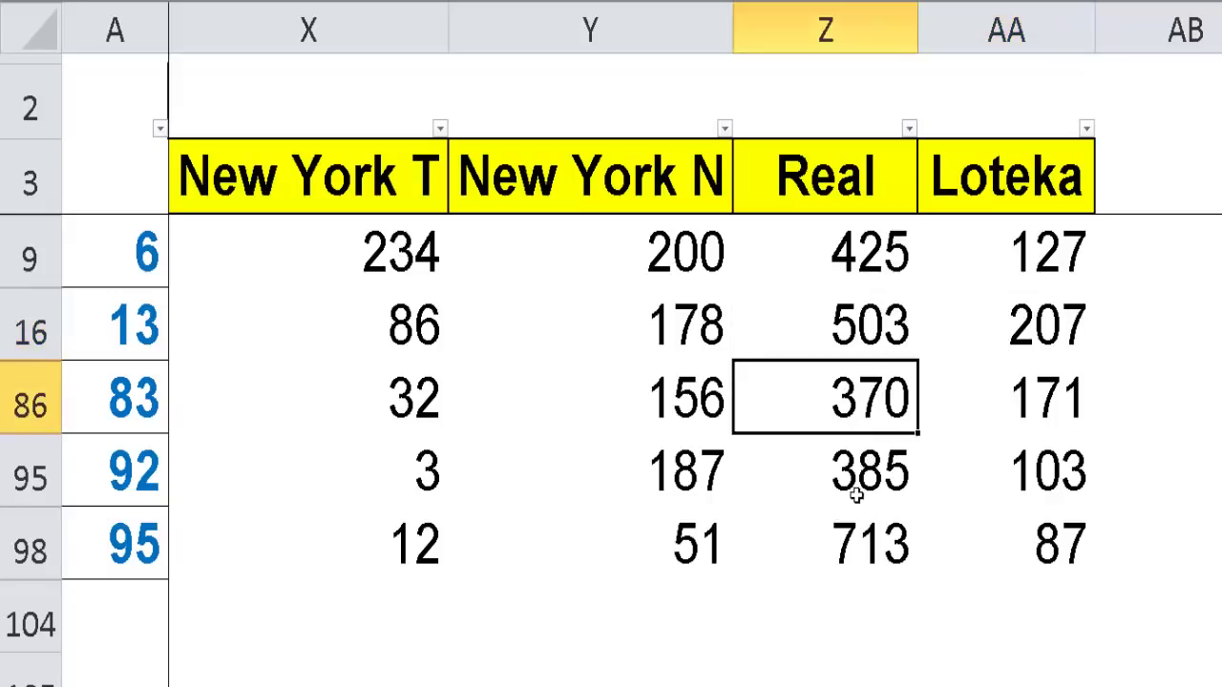
{"action": "left_click", "coordinate": [855, 498]}
{"action": "left_click", "coordinate": [854, 541]}
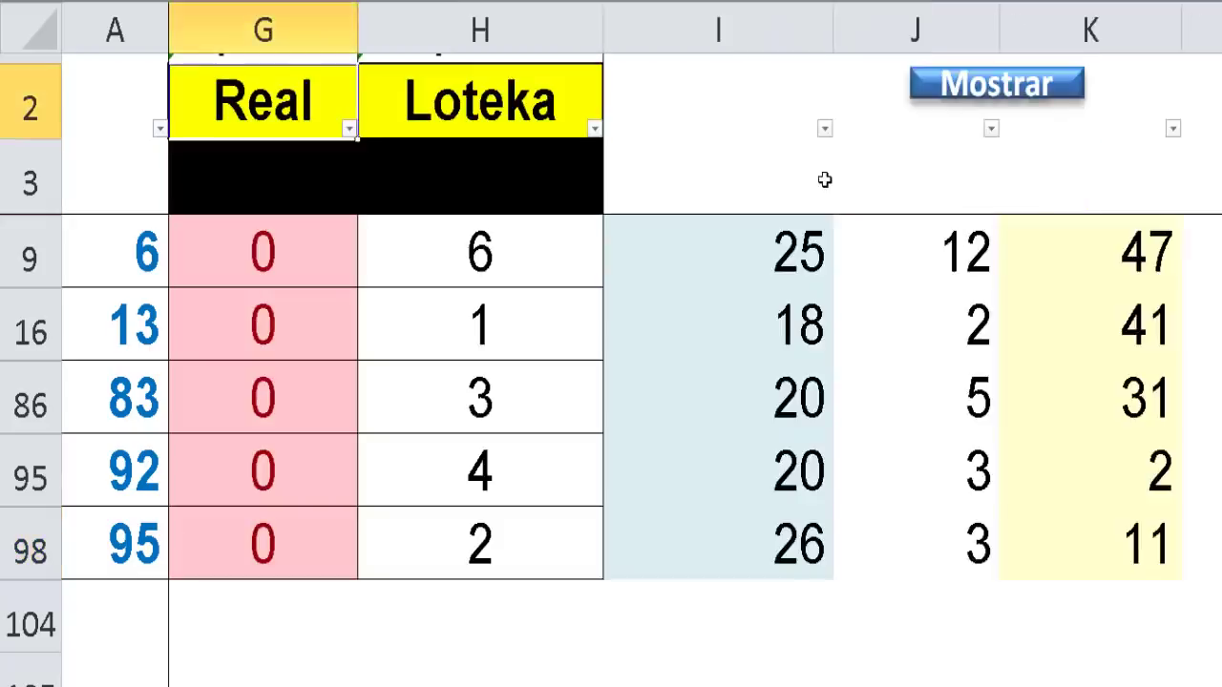
Filter the first-place table to 0 appearances in Loteka, check the column AA counts and return to the first-place table.
{"action": "left_click", "coordinate": [483, 129]}
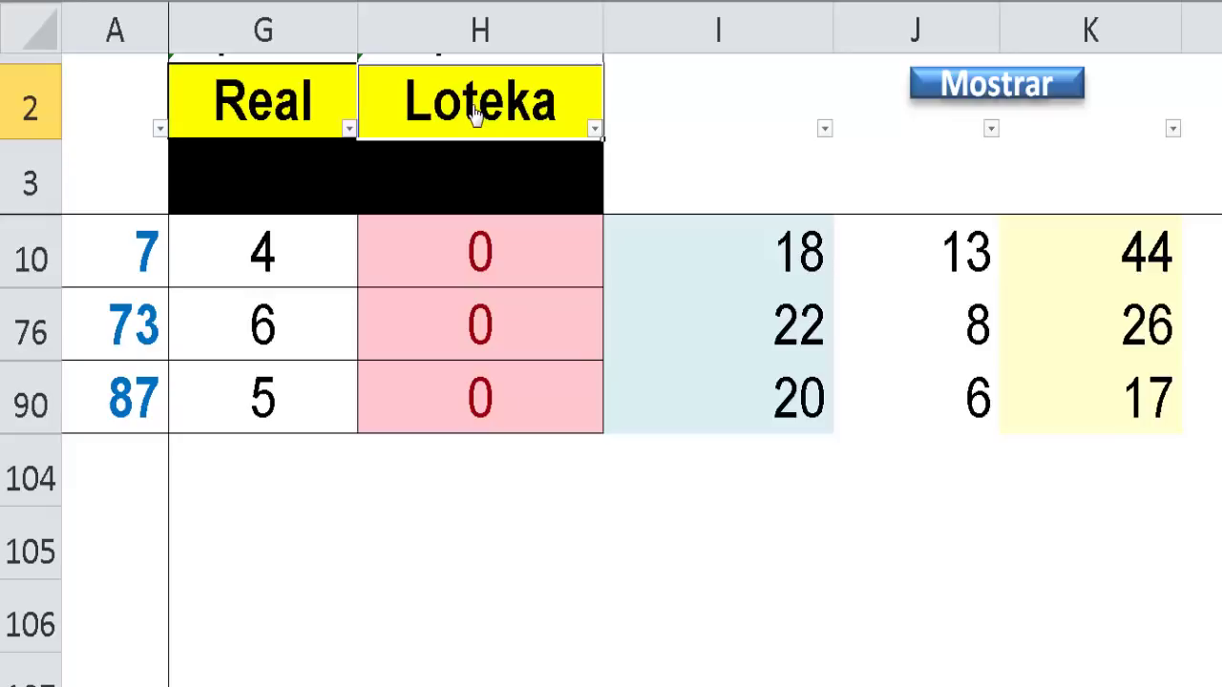
{"action": "left_click", "coordinate": [151, 258]}
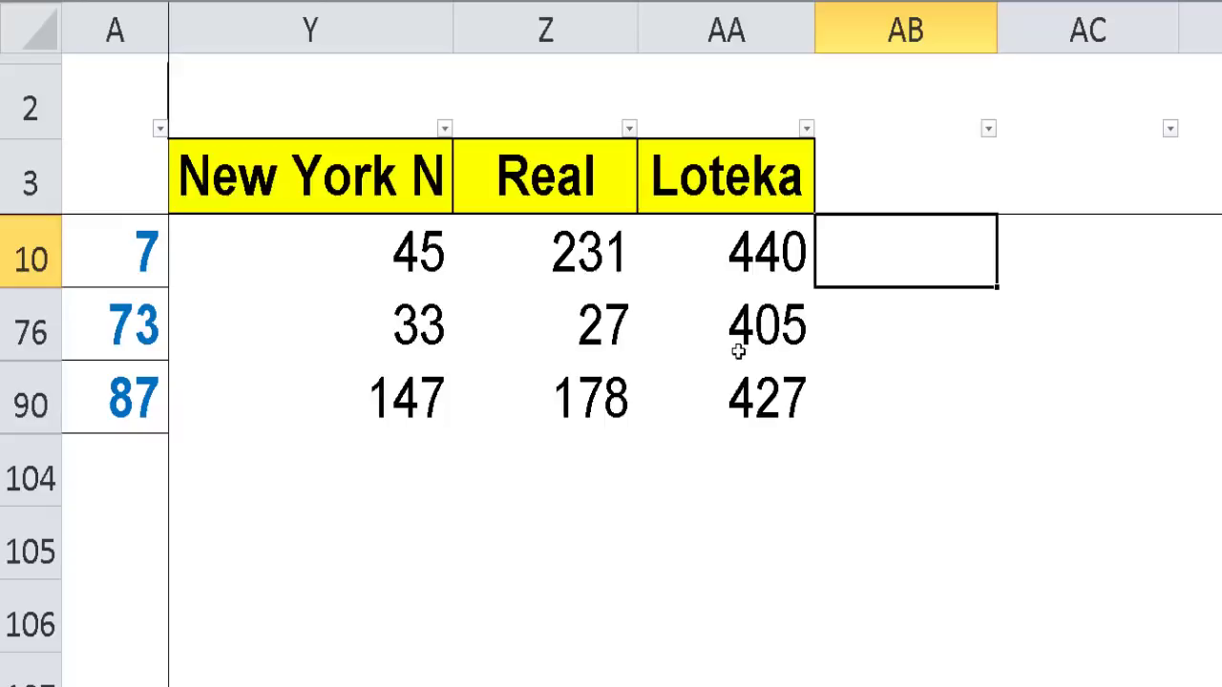
{"action": "left_click", "coordinate": [742, 339]}
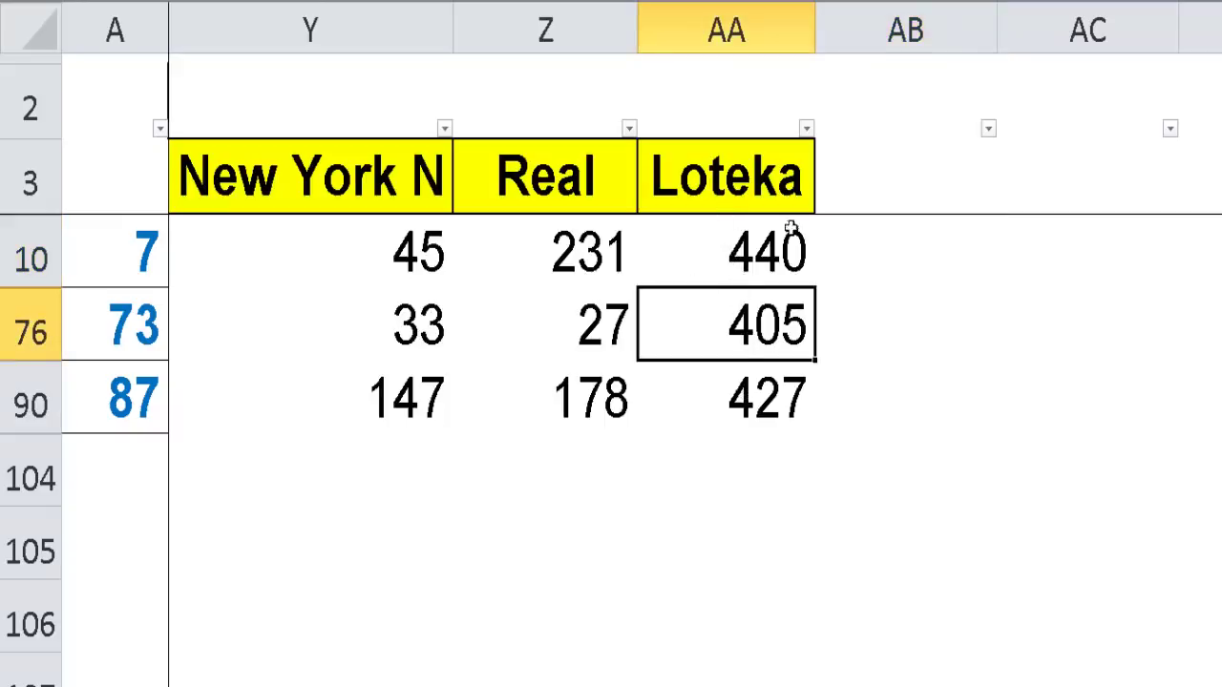
{"action": "left_click", "coordinate": [725, 191]}
{"action": "left_click", "coordinate": [567, 188]}
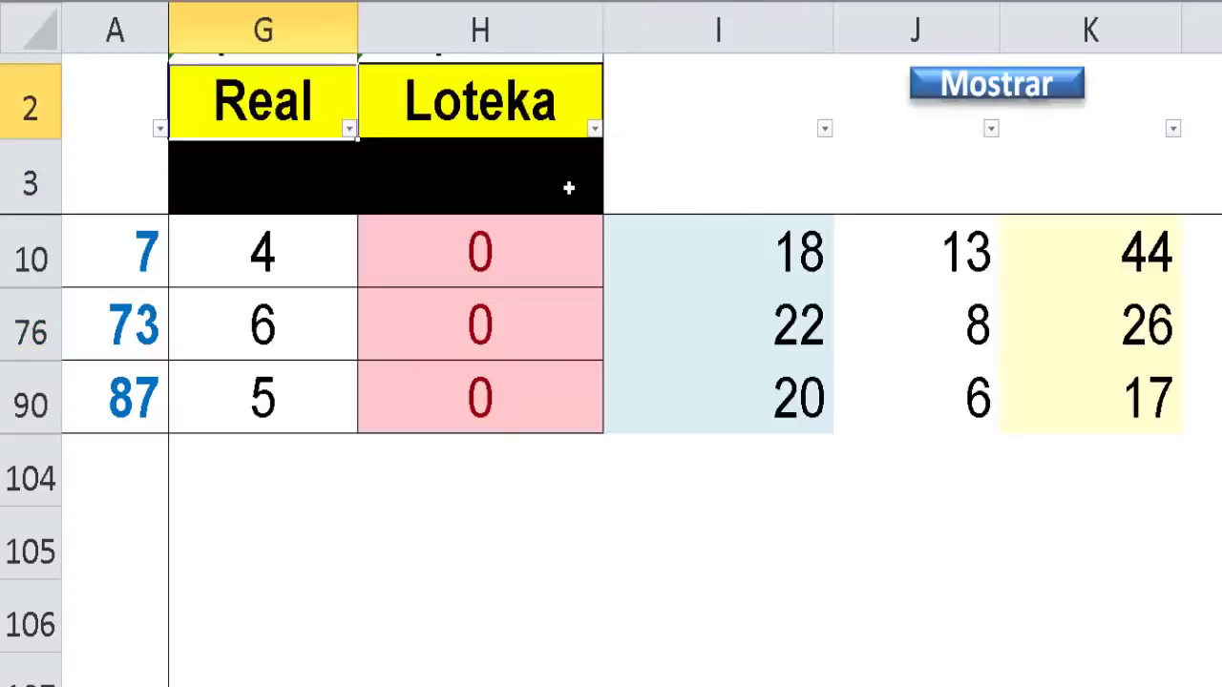
Follow the row of number 87 from its Loteka zero back to its Leidsa value in column B.
{"action": "left_click", "coordinate": [517, 393]}
{"action": "key", "text": "Left"}
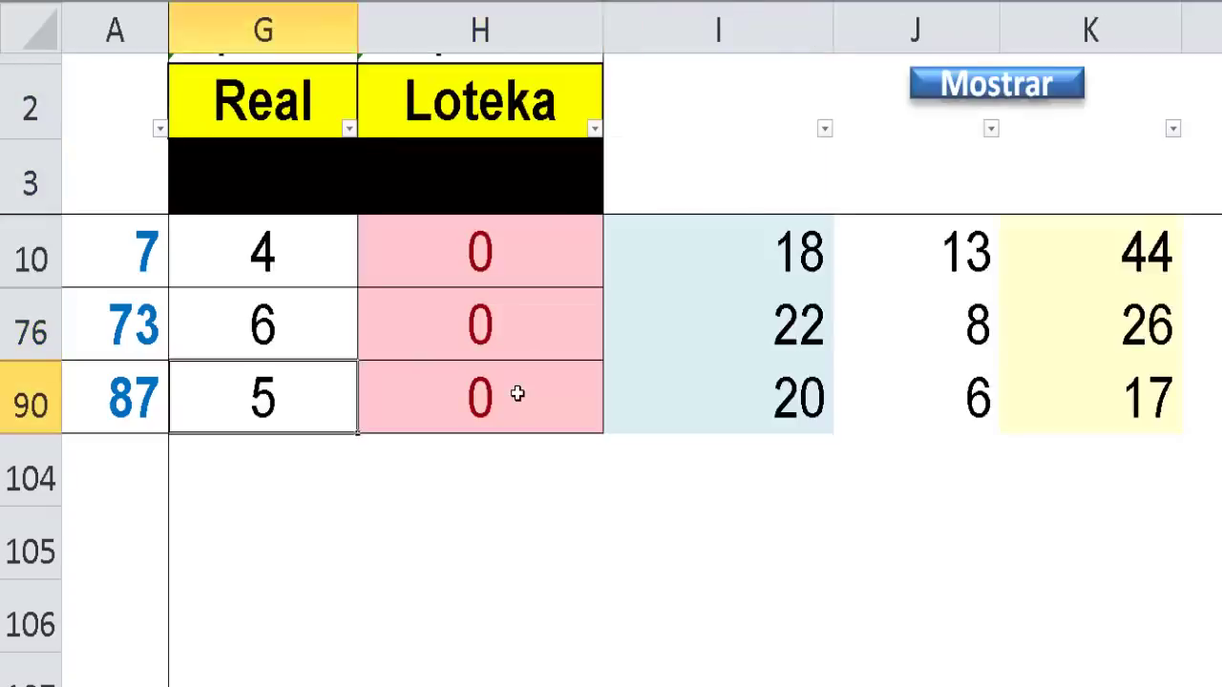
{"action": "key", "text": "Home"}
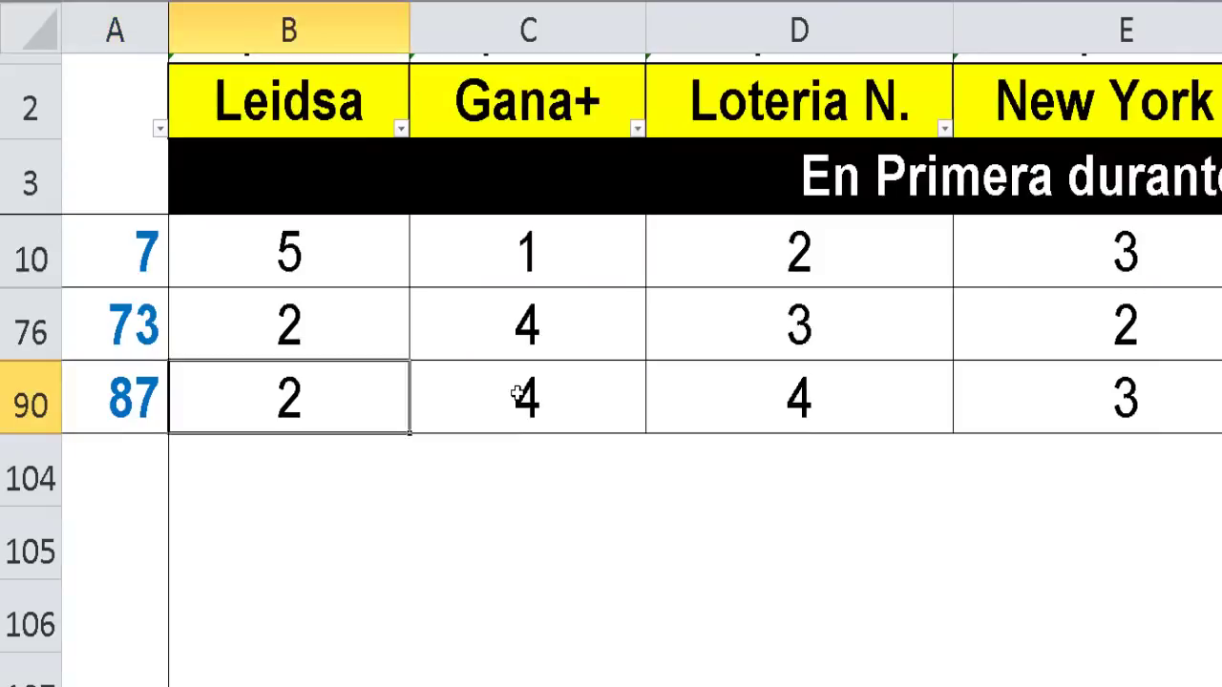
{"action": "left_click", "coordinate": [535, 489]}
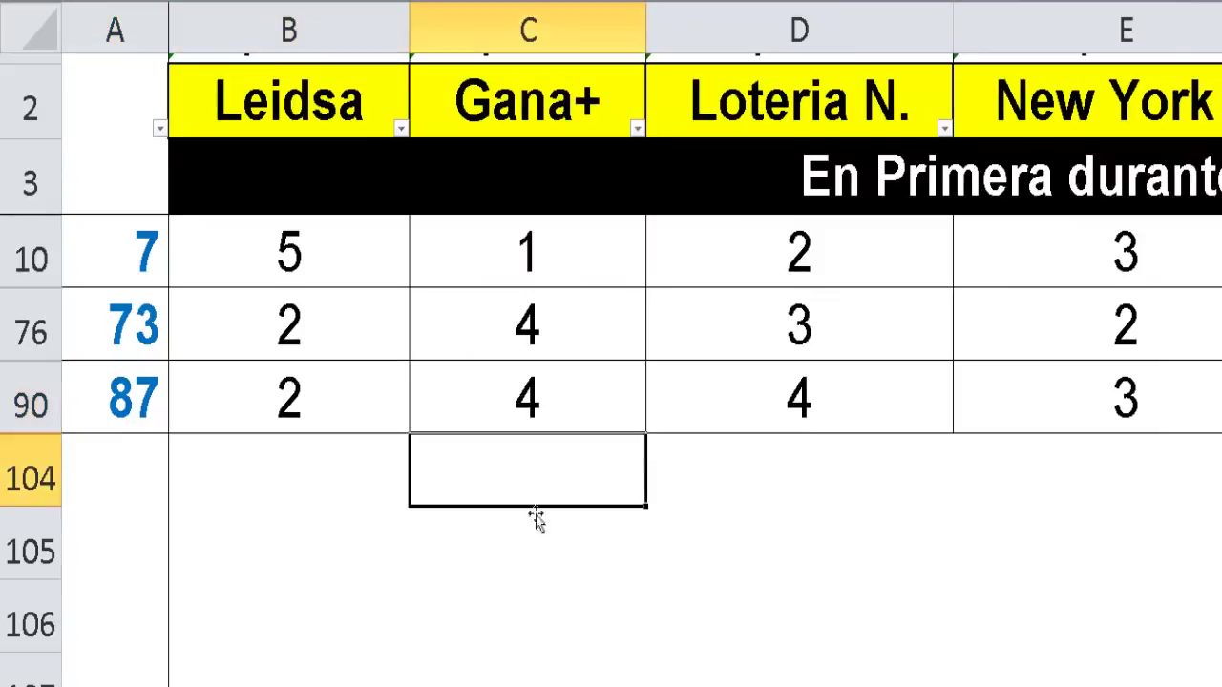
{"action": "left_click", "coordinate": [373, 499]}
{"action": "left_click", "coordinate": [513, 483]}
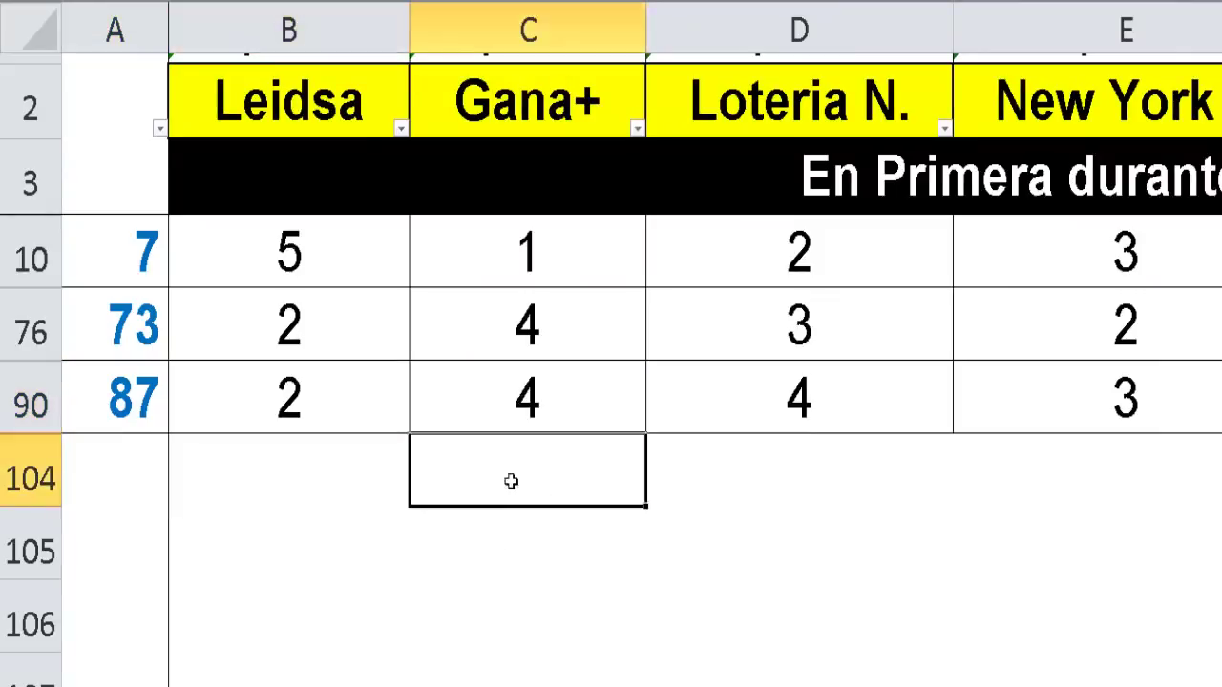
{"action": "left_click", "coordinate": [495, 539]}
{"action": "left_click", "coordinate": [333, 503]}
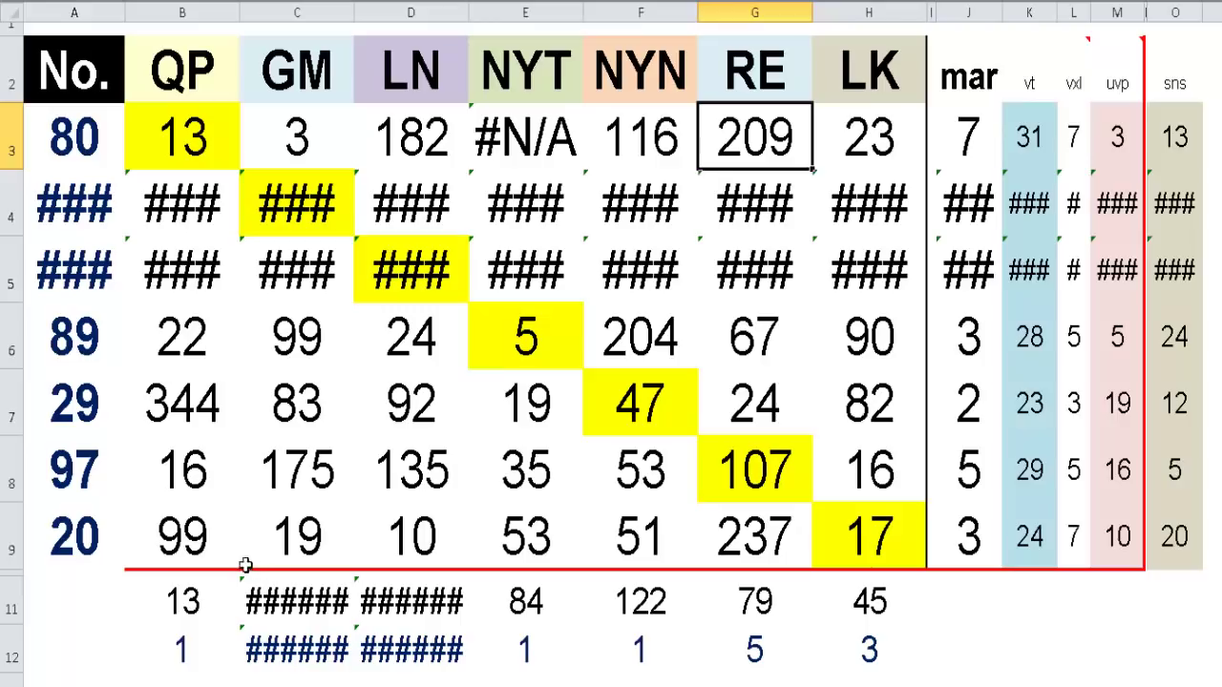
Review number 20 in the lottery summary sheet, reading its LK, RE and NYN counts in row 9.
{"action": "left_click", "coordinate": [86, 539]}
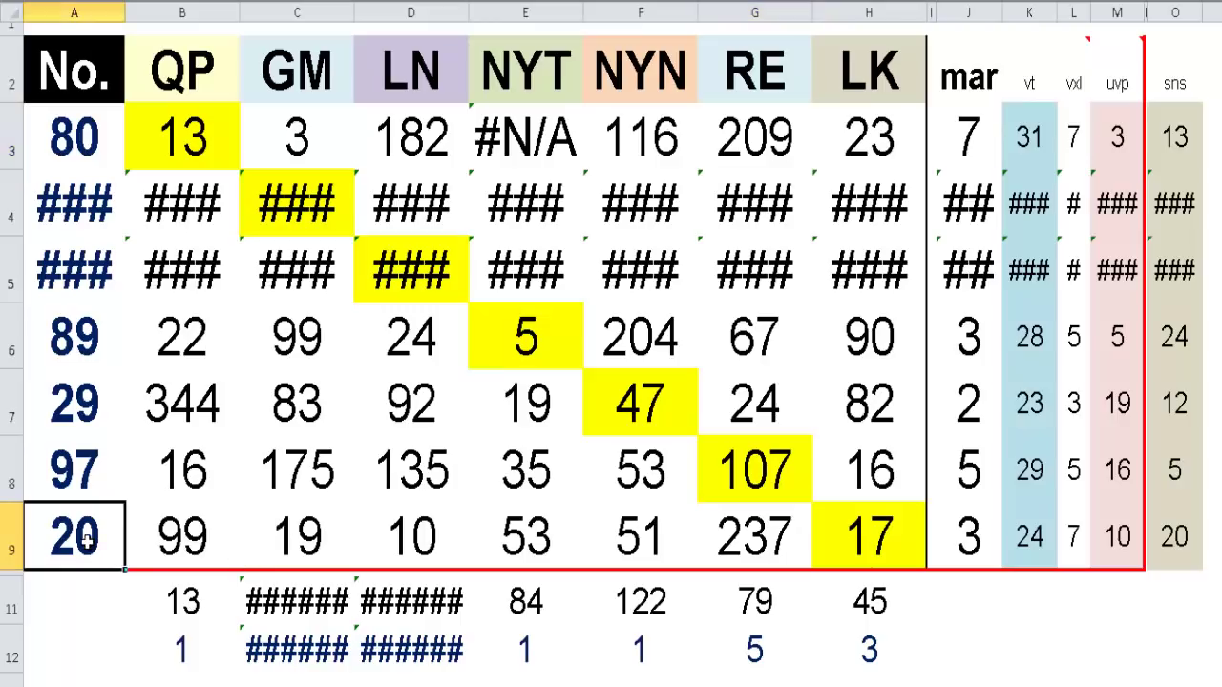
{"action": "left_click", "coordinate": [864, 541]}
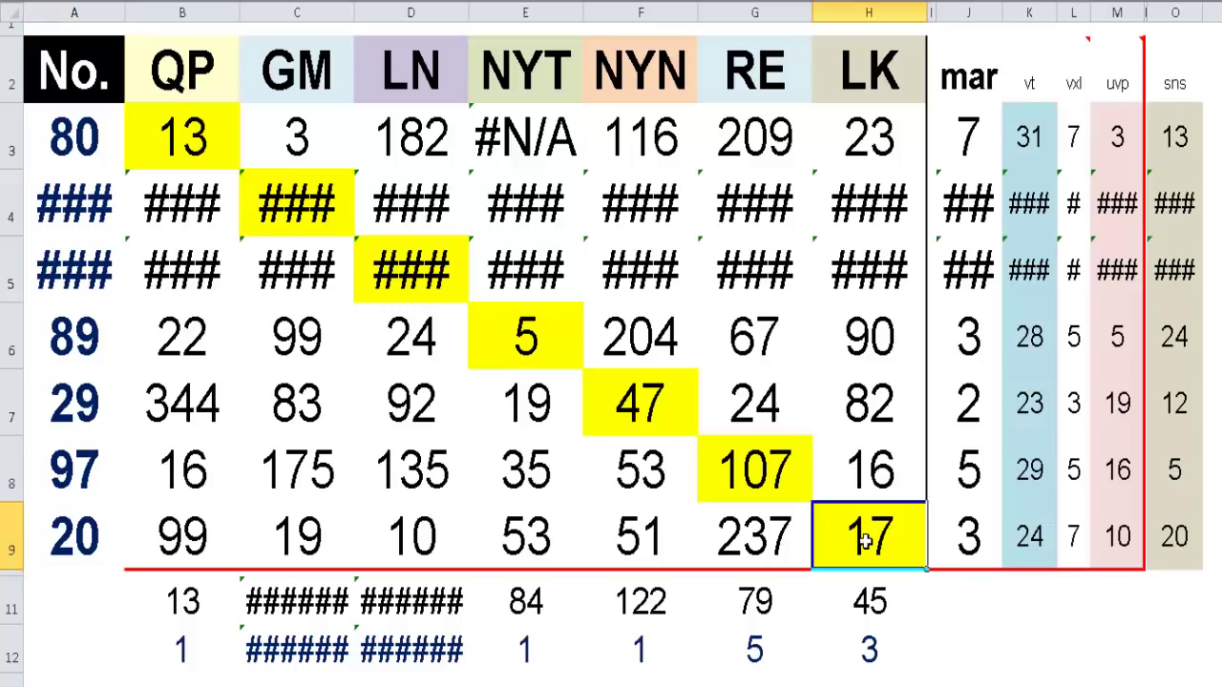
{"action": "left_click", "coordinate": [767, 559]}
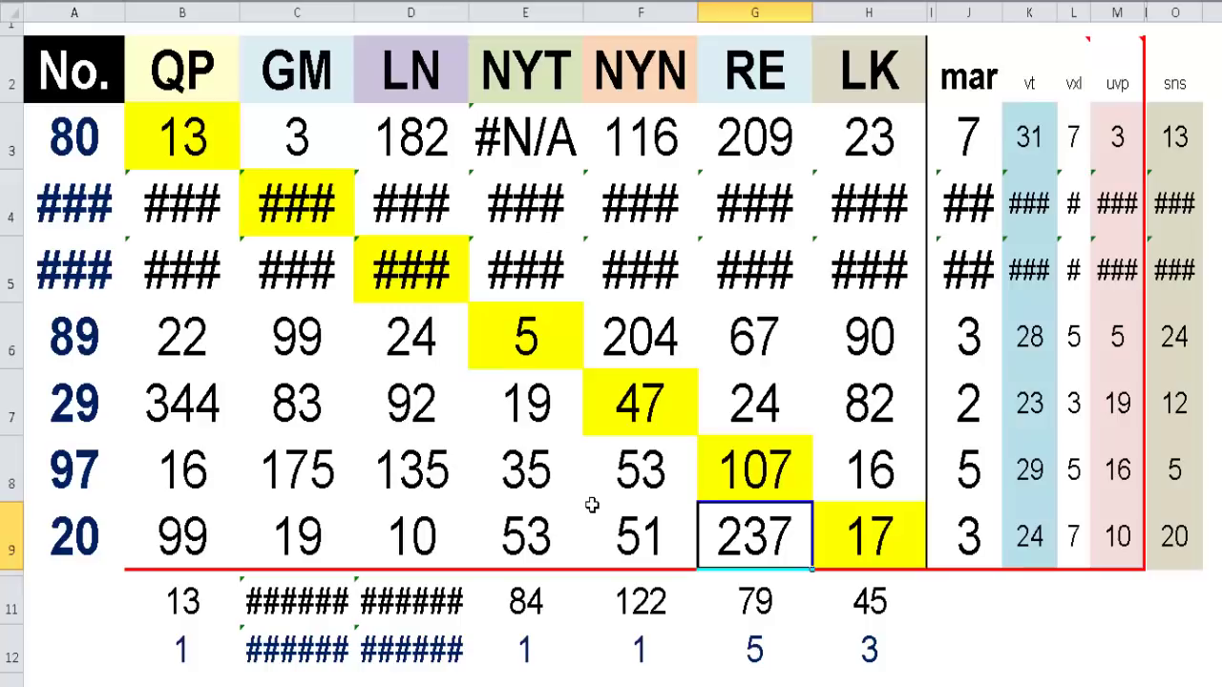
{"action": "left_click", "coordinate": [619, 528]}
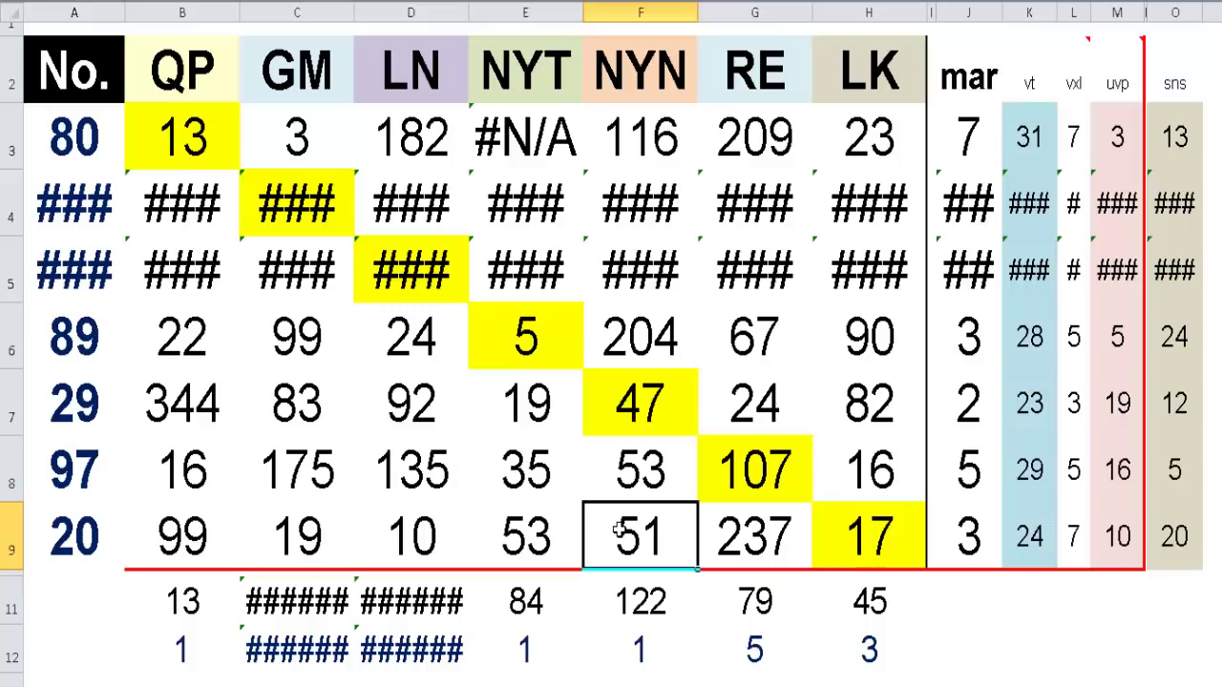
Check number 97's RE count and number 20's NYT, NYN and RE counts.
{"action": "left_click", "coordinate": [731, 469]}
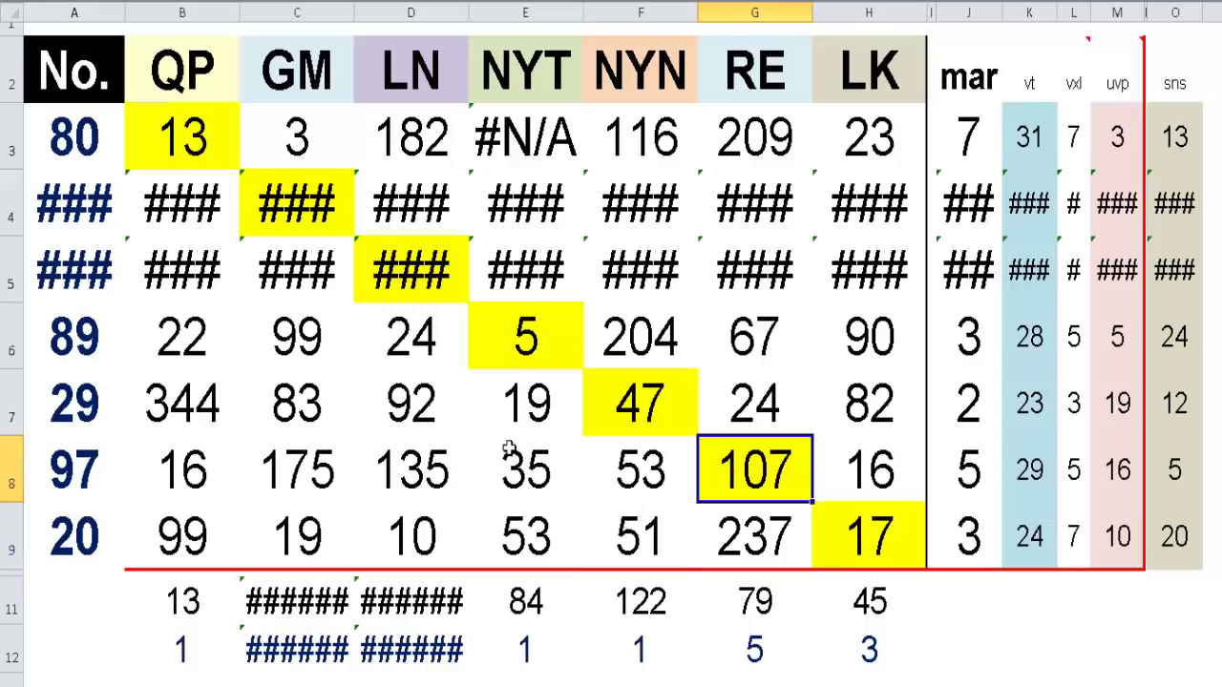
{"action": "left_click", "coordinate": [508, 536]}
{"action": "left_click", "coordinate": [670, 544]}
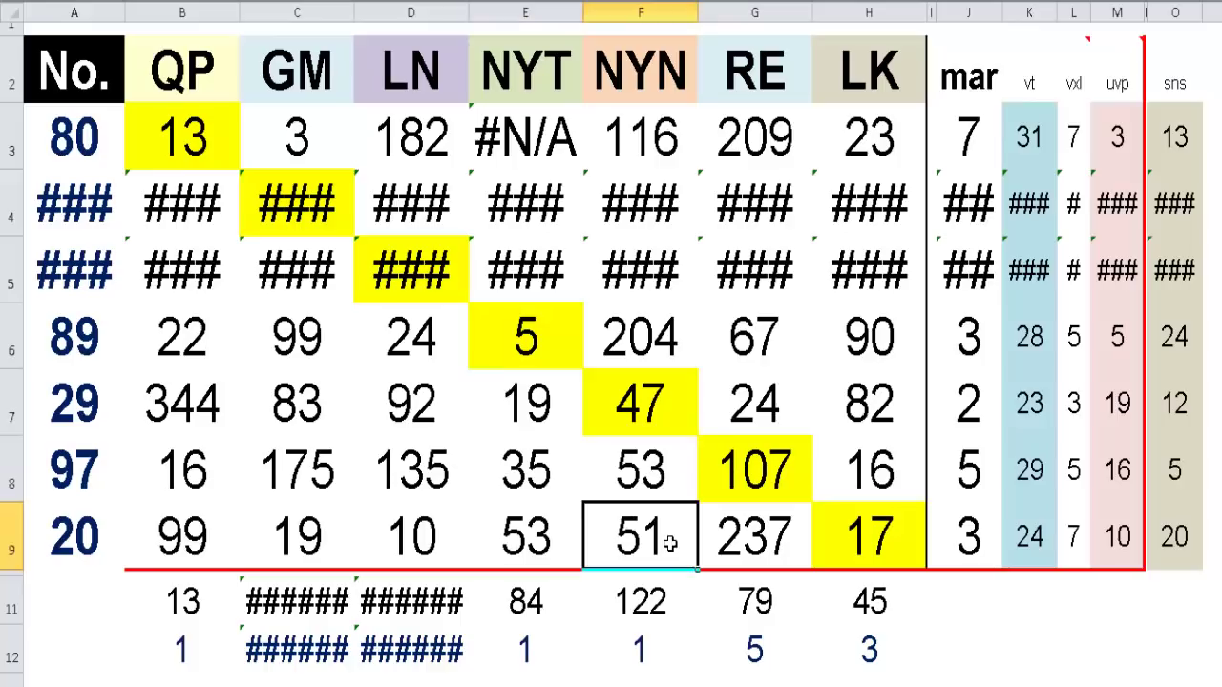
{"action": "left_click", "coordinate": [754, 544]}
Check number 20's sns value and the LK figures in cells H11 and H12.
{"action": "left_click", "coordinate": [84, 520]}
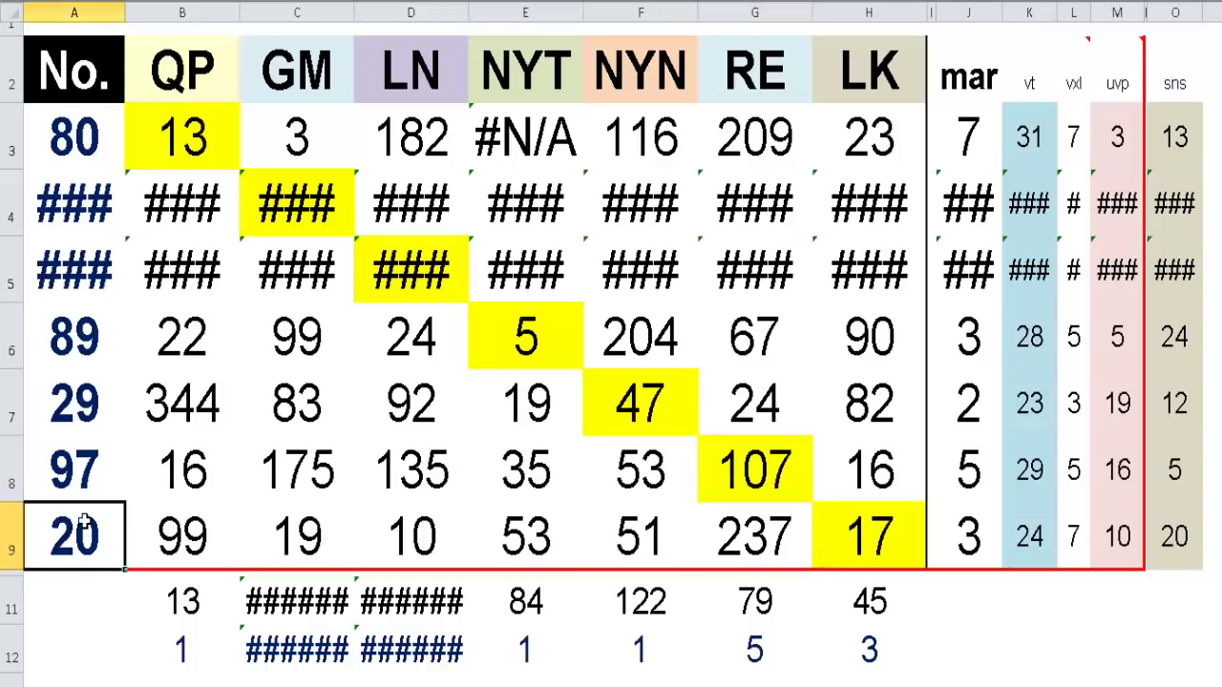
{"action": "left_click", "coordinate": [1187, 554]}
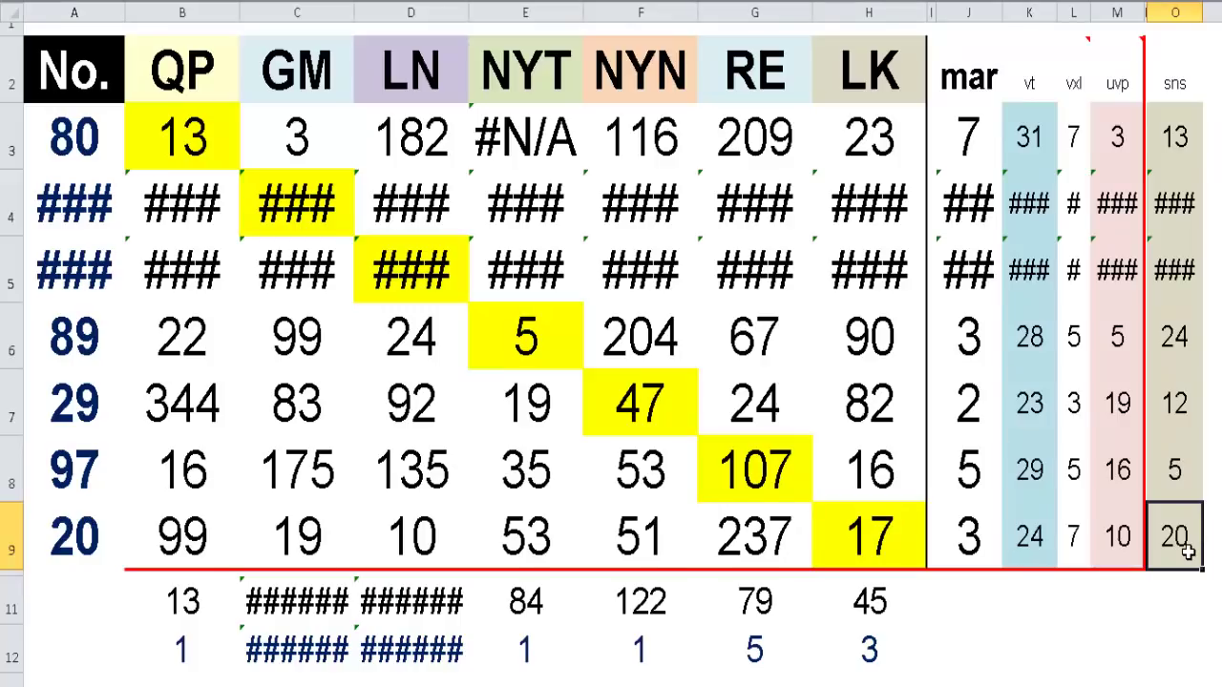
{"action": "left_click", "coordinate": [853, 609]}
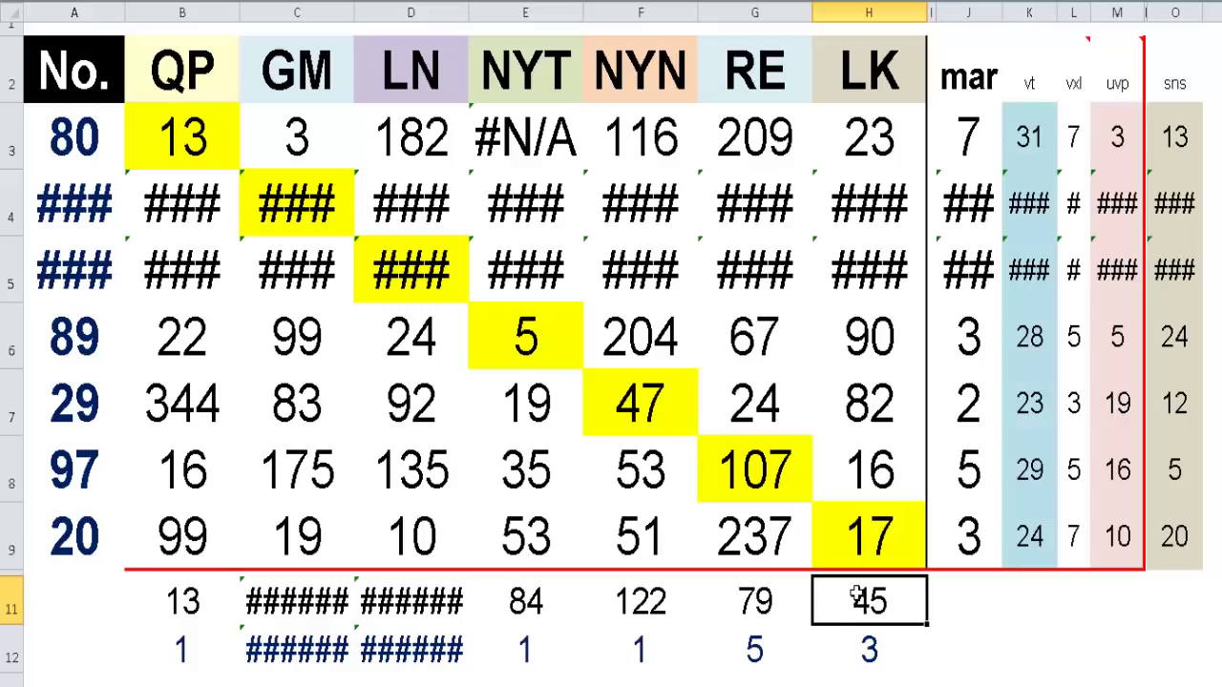
{"action": "left_click", "coordinate": [869, 647]}
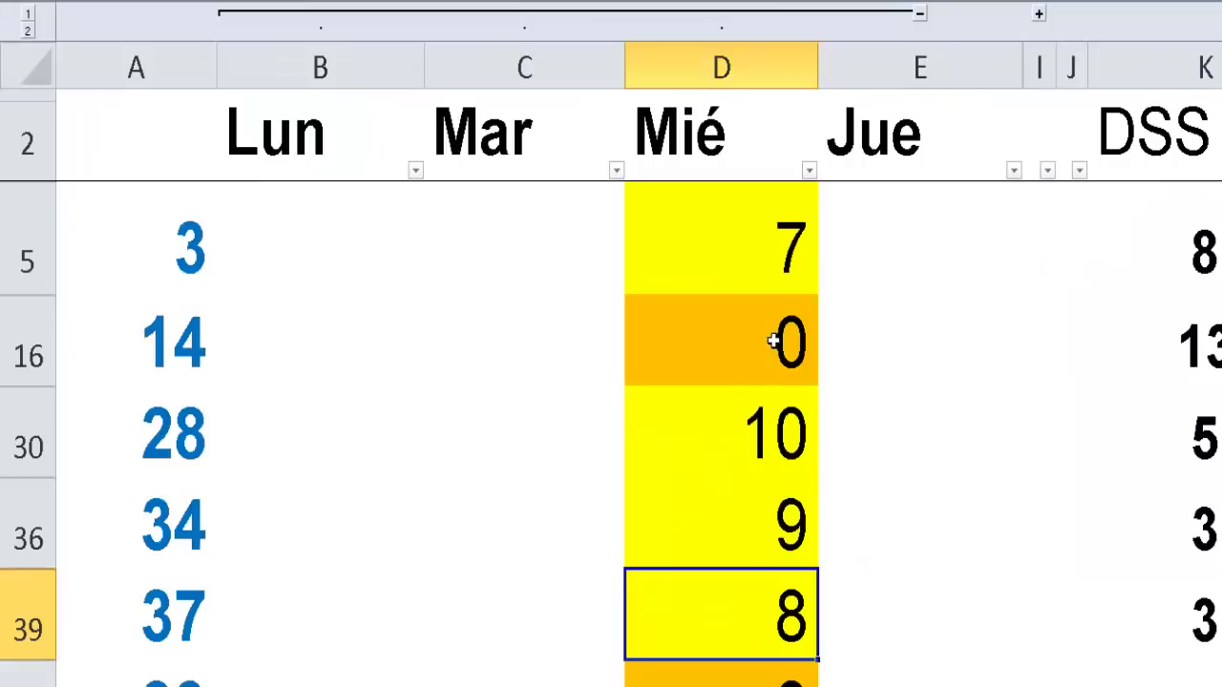
In the weekday table, go to the Mié header and down to number 14's value in cell D16.
{"action": "left_click", "coordinate": [774, 341]}
{"action": "key", "text": "ctrl+Up"}
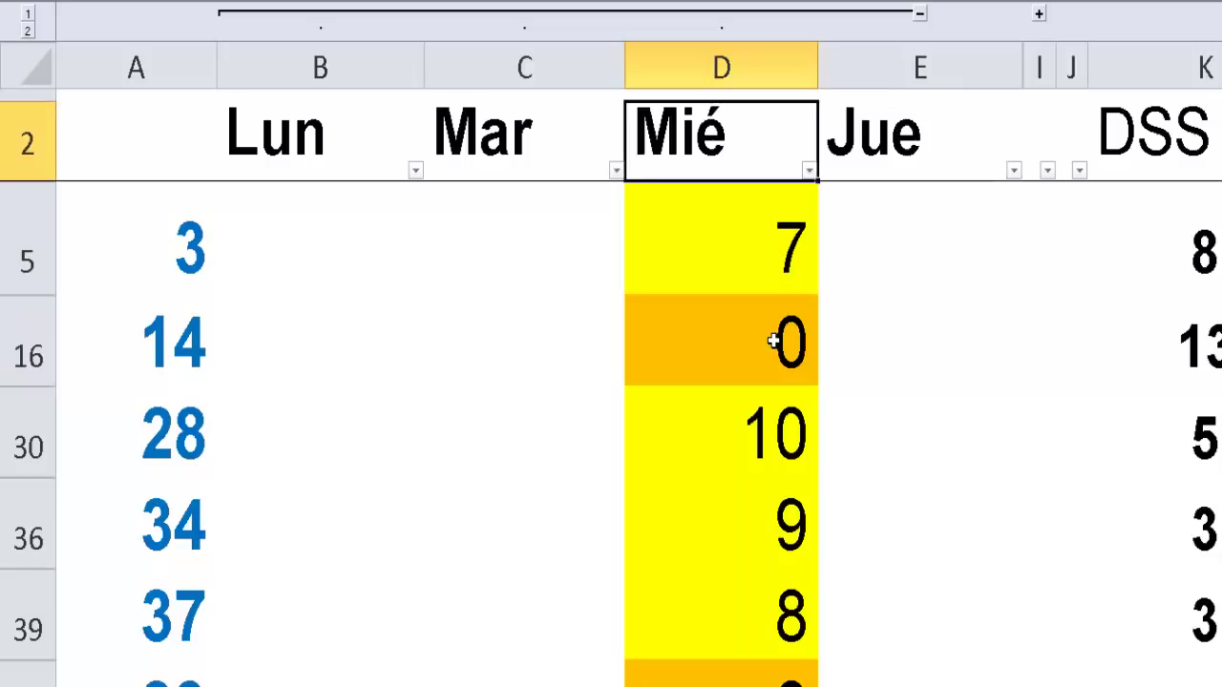
{"action": "key", "text": "Down"}
{"action": "key", "text": "Down"}
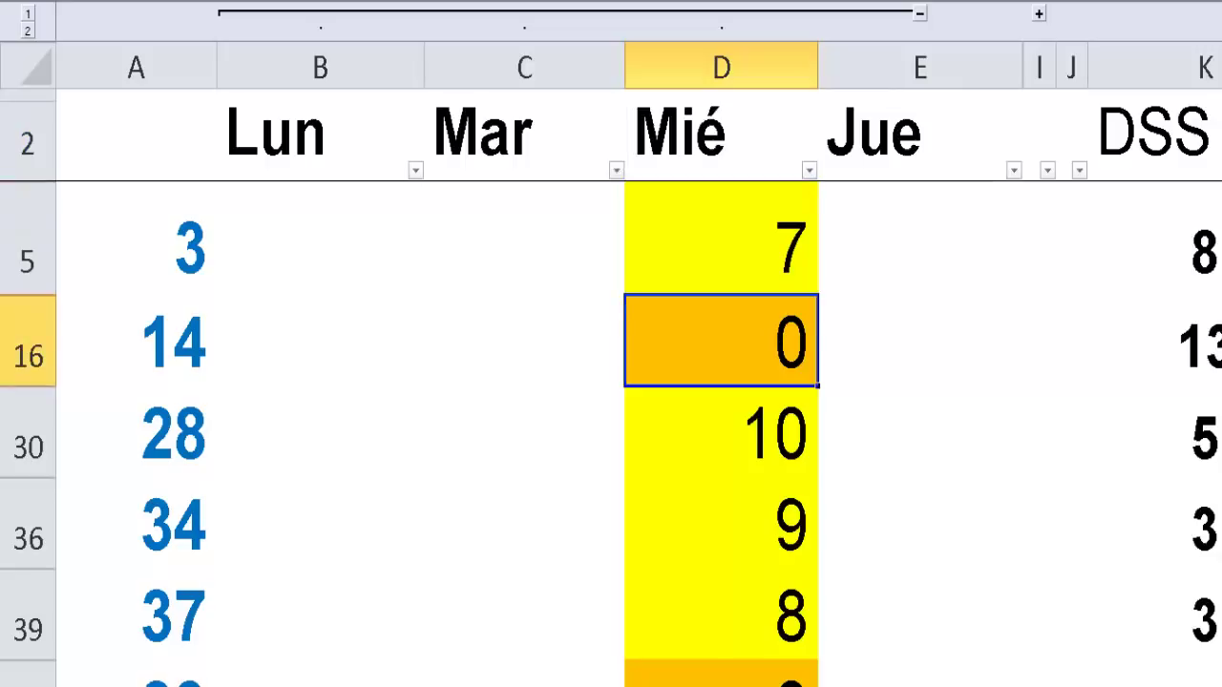
Point out numbers 14 and 28 in column A and compare their Mié values.
{"action": "left_click", "coordinate": [166, 357]}
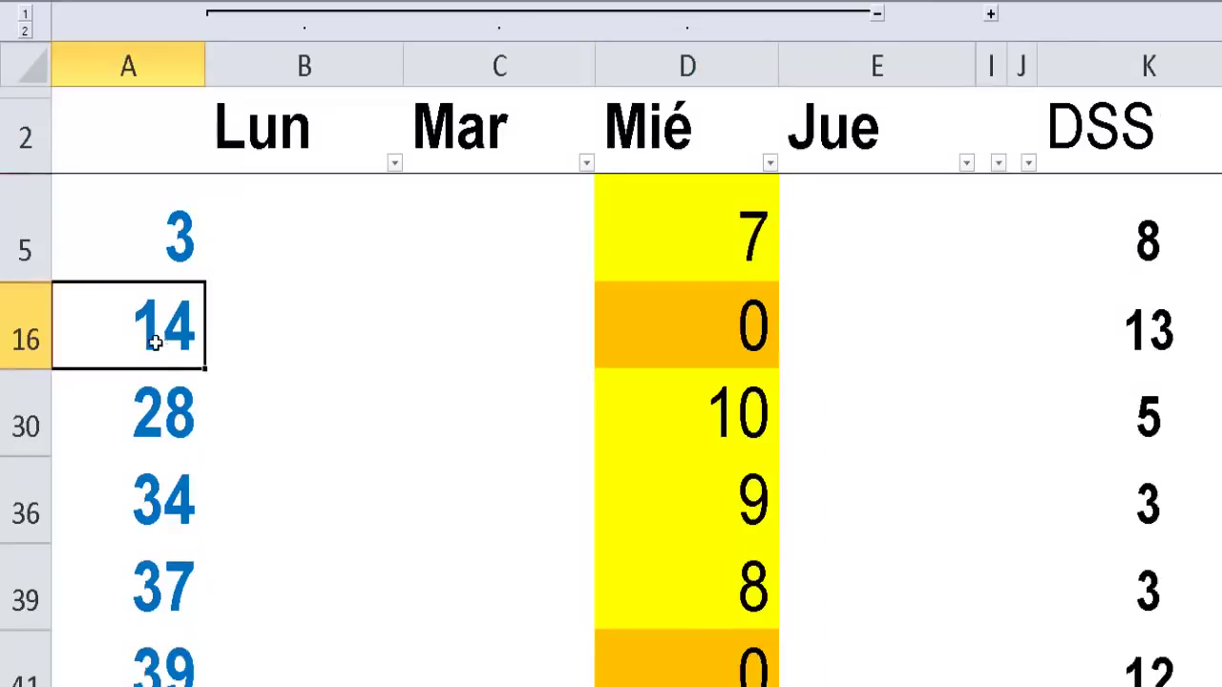
{"action": "left_click", "coordinate": [175, 420]}
{"action": "left_click", "coordinate": [700, 330]}
{"action": "left_click", "coordinate": [705, 399]}
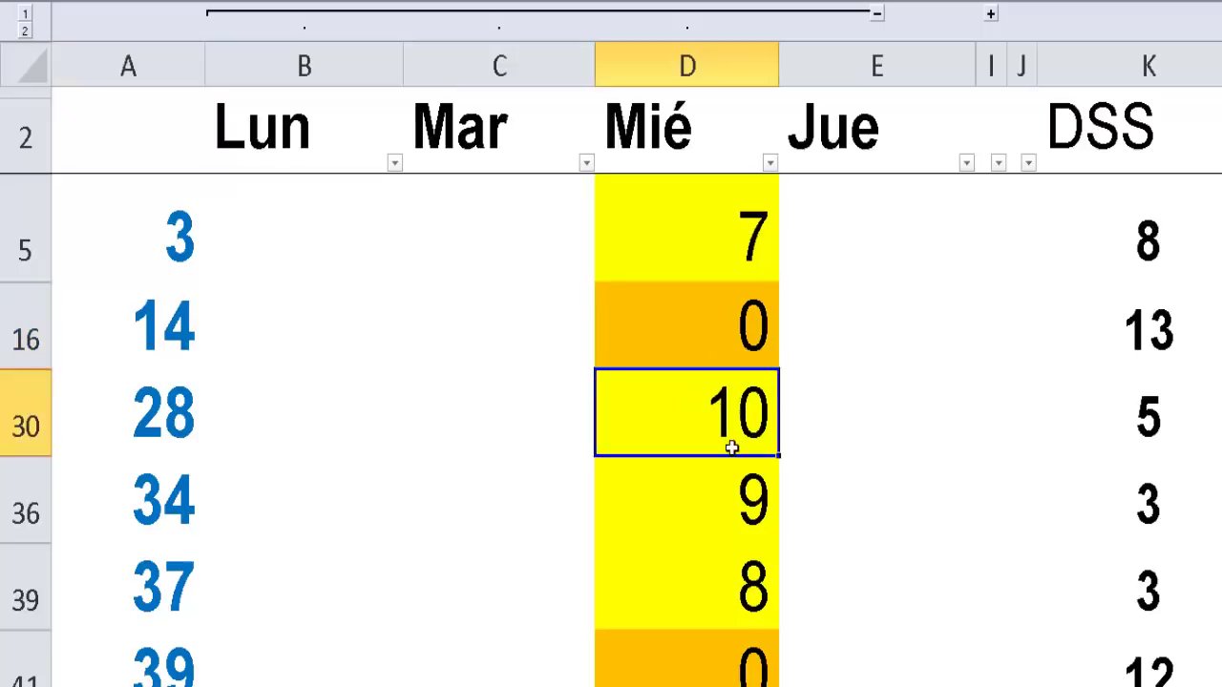
Compare the DSS values of numbers 14, 28 and 34 in column K, ending on number 14's.
{"action": "left_click", "coordinate": [1146, 334]}
{"action": "left_click", "coordinate": [1149, 426]}
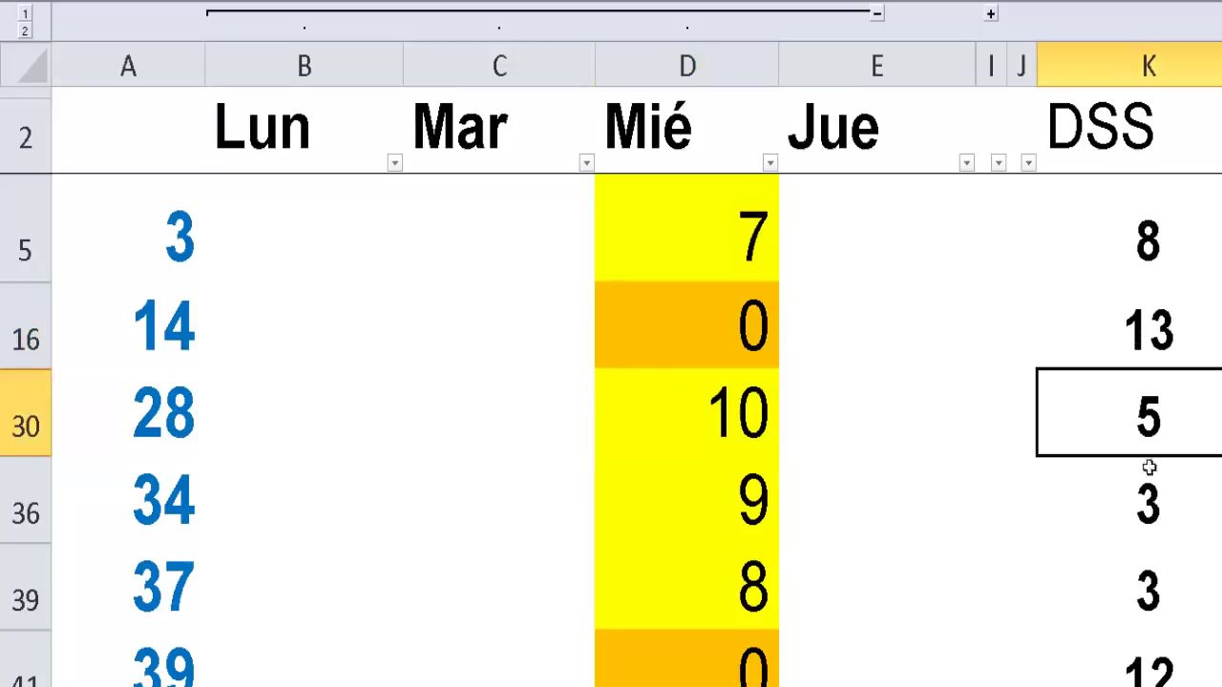
{"action": "left_click", "coordinate": [1147, 475]}
{"action": "left_click", "coordinate": [1144, 432]}
{"action": "left_click", "coordinate": [1123, 355]}
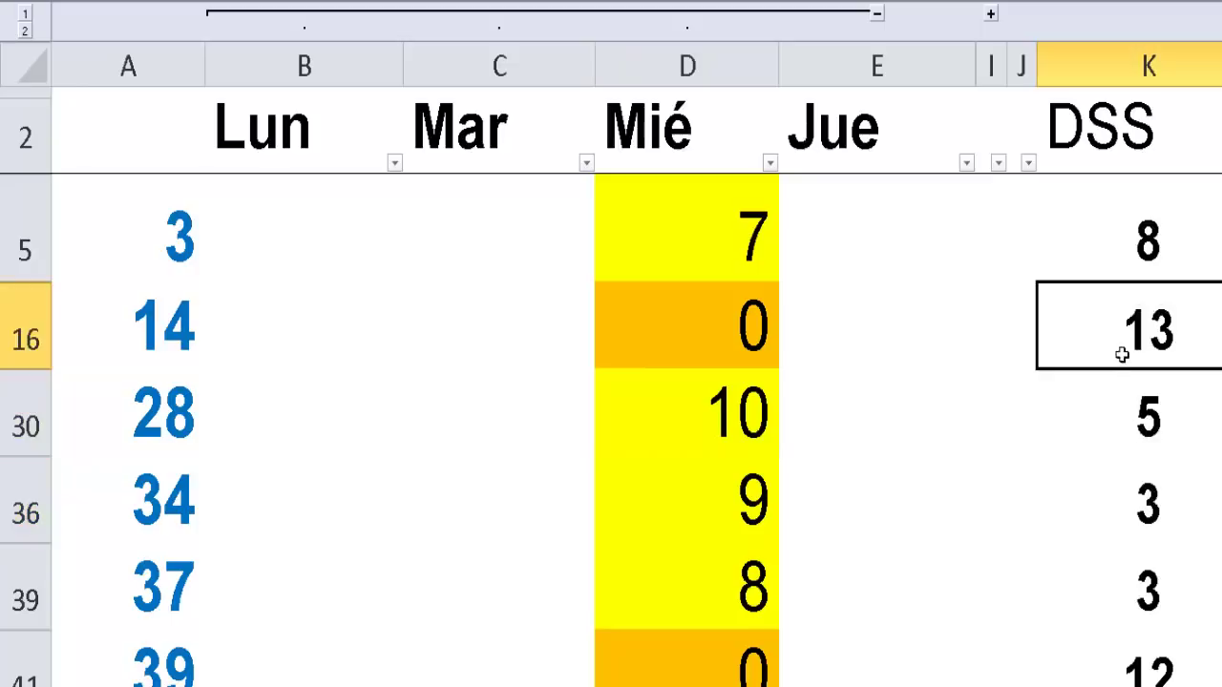
Examine the remaining numbers in the weekday table, including number 28's Mié value in cell D30.
{"action": "left_click", "coordinate": [480, 423]}
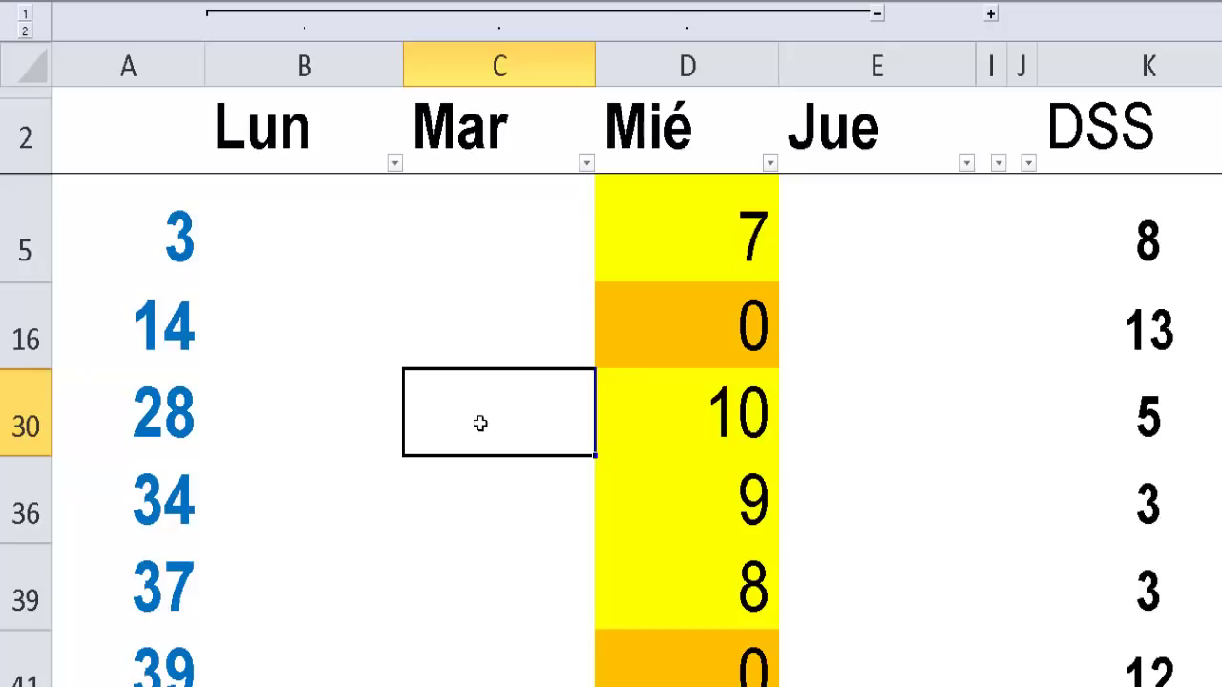
{"action": "key", "text": "Page_Down"}
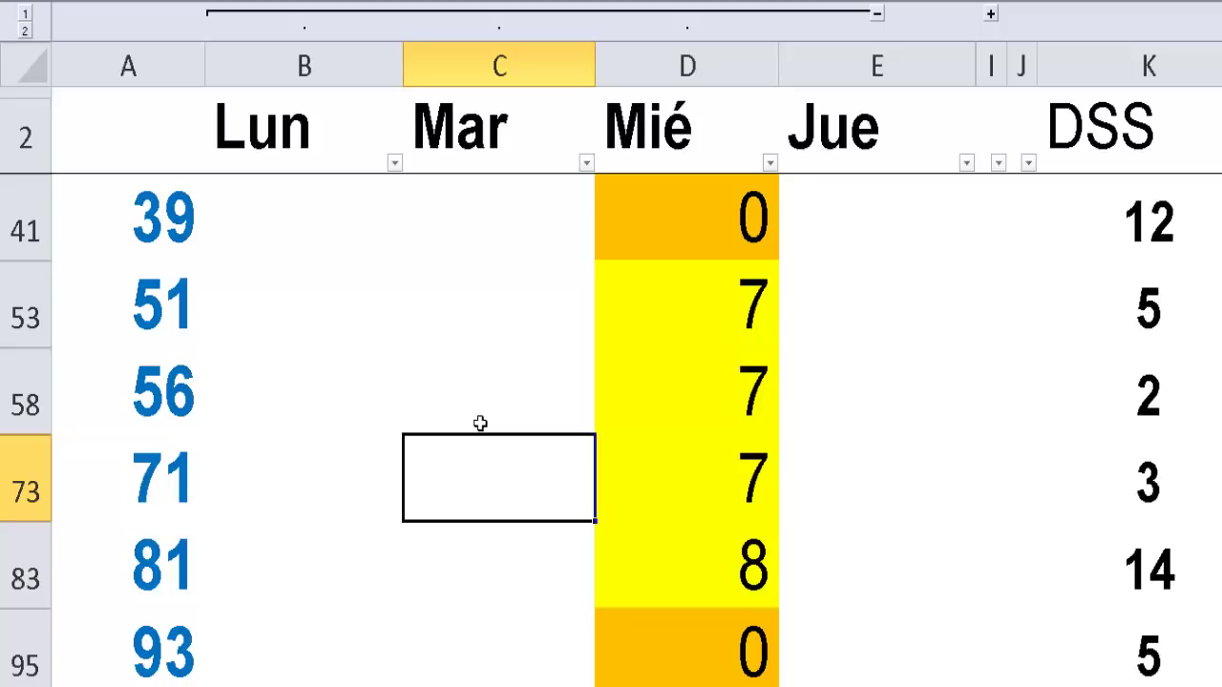
{"action": "key", "text": "Page_Down"}
{"action": "key", "text": "Page_Up"}
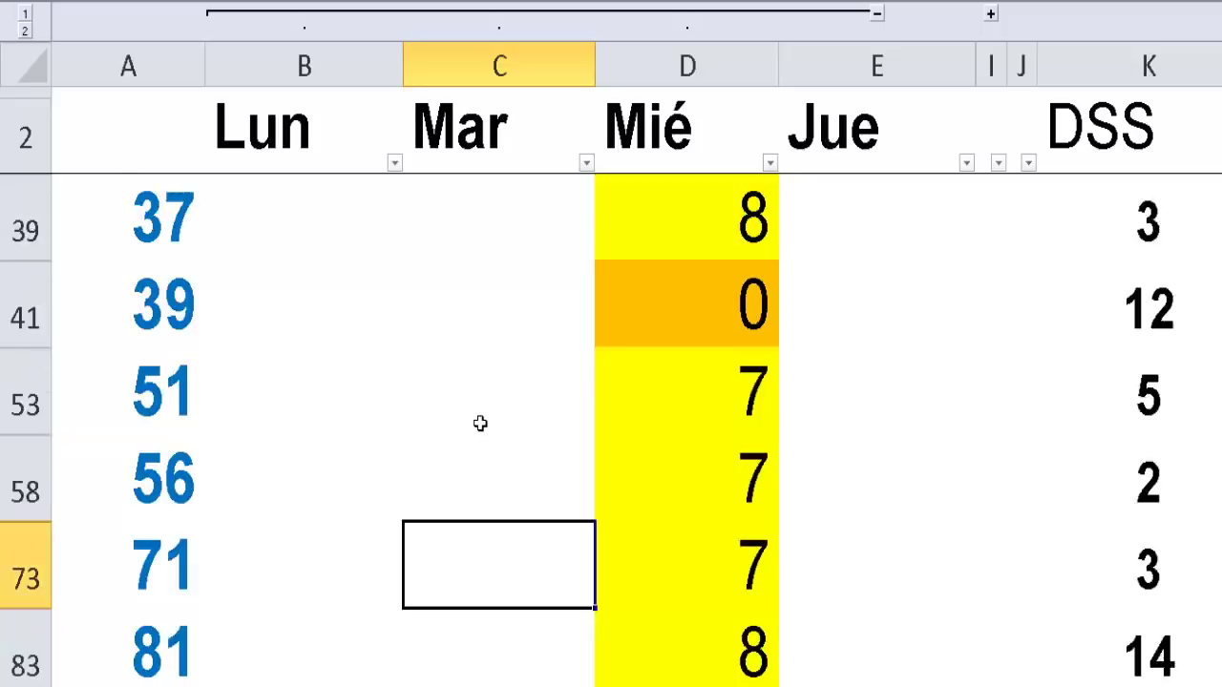
{"action": "key", "text": "Page_Up"}
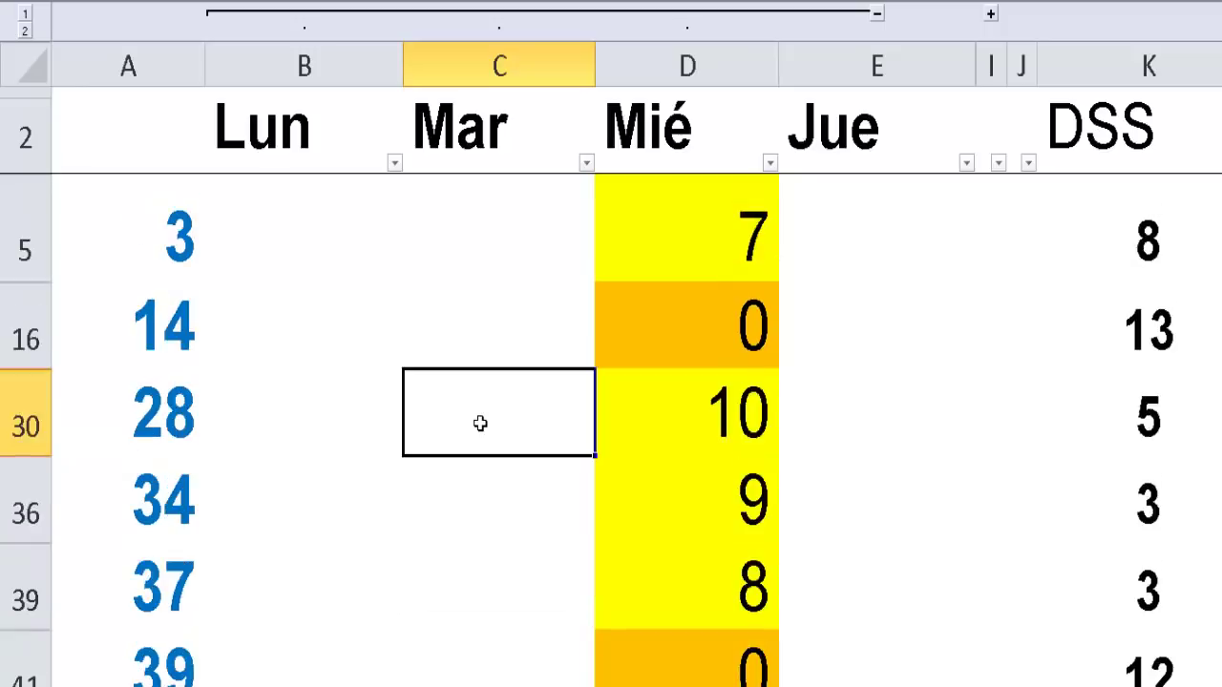
{"action": "left_click", "coordinate": [653, 444]}
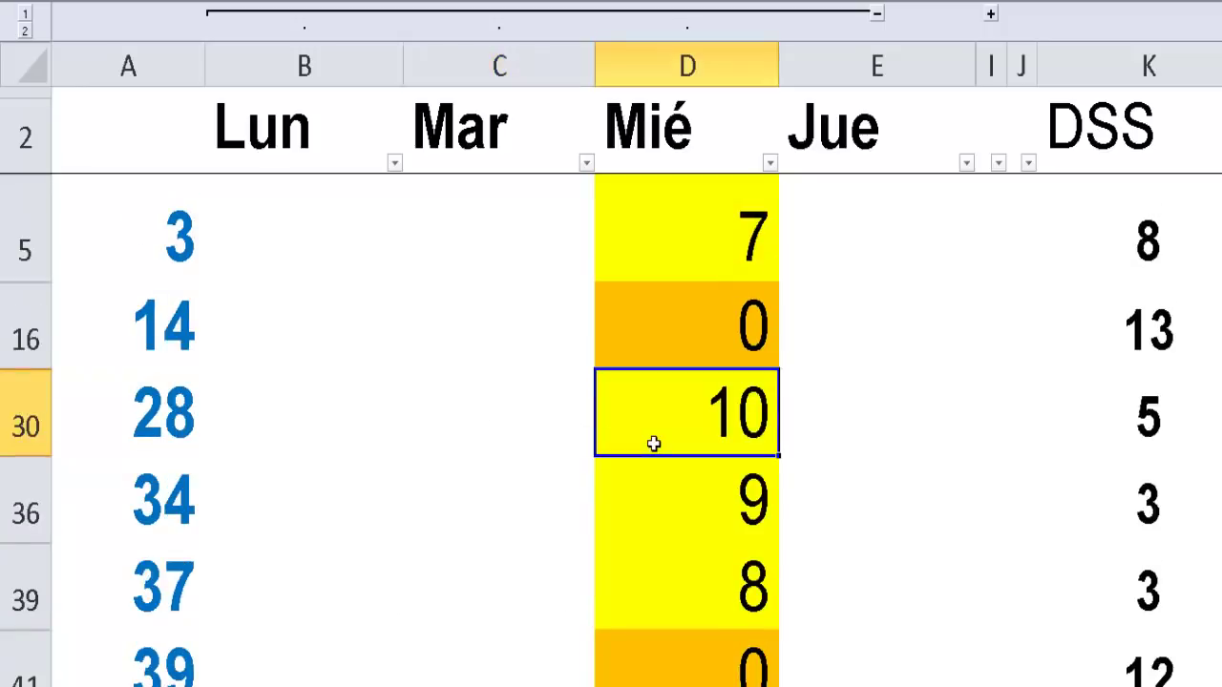
{"action": "key", "text": "Page_Down"}
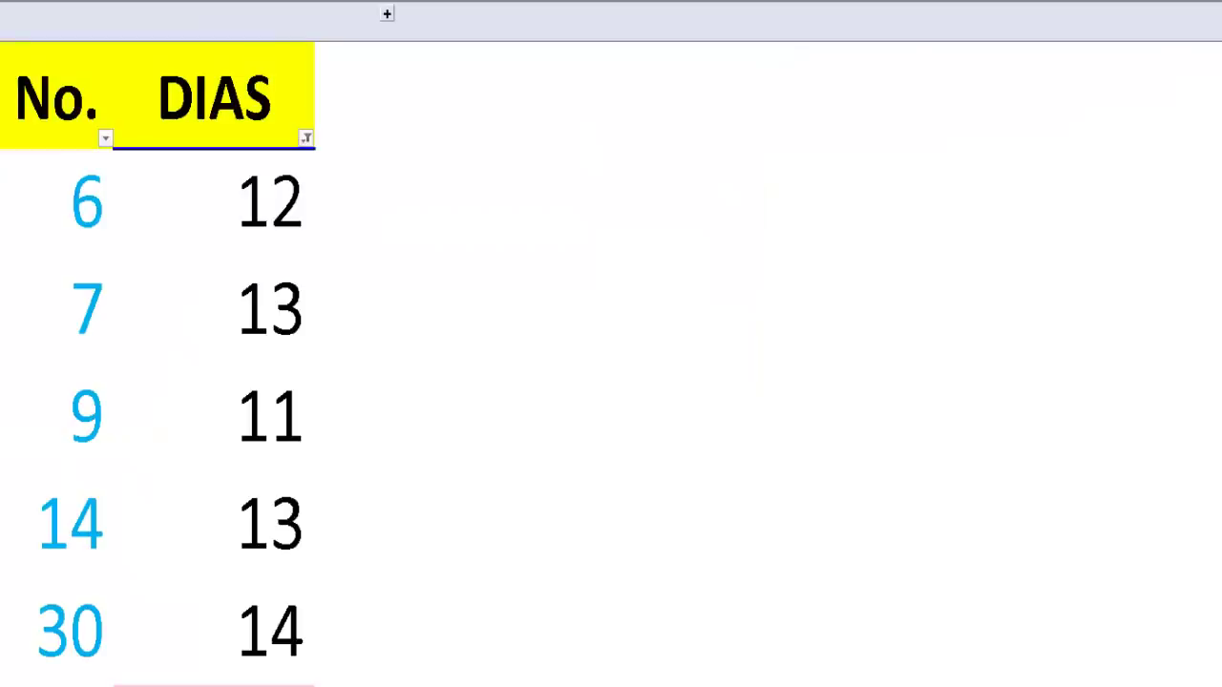
In the filtered No./DIAS table, go through the DIAS values of numbers 6, 7, 9 and 14.
{"action": "left_click", "coordinate": [374, 355]}
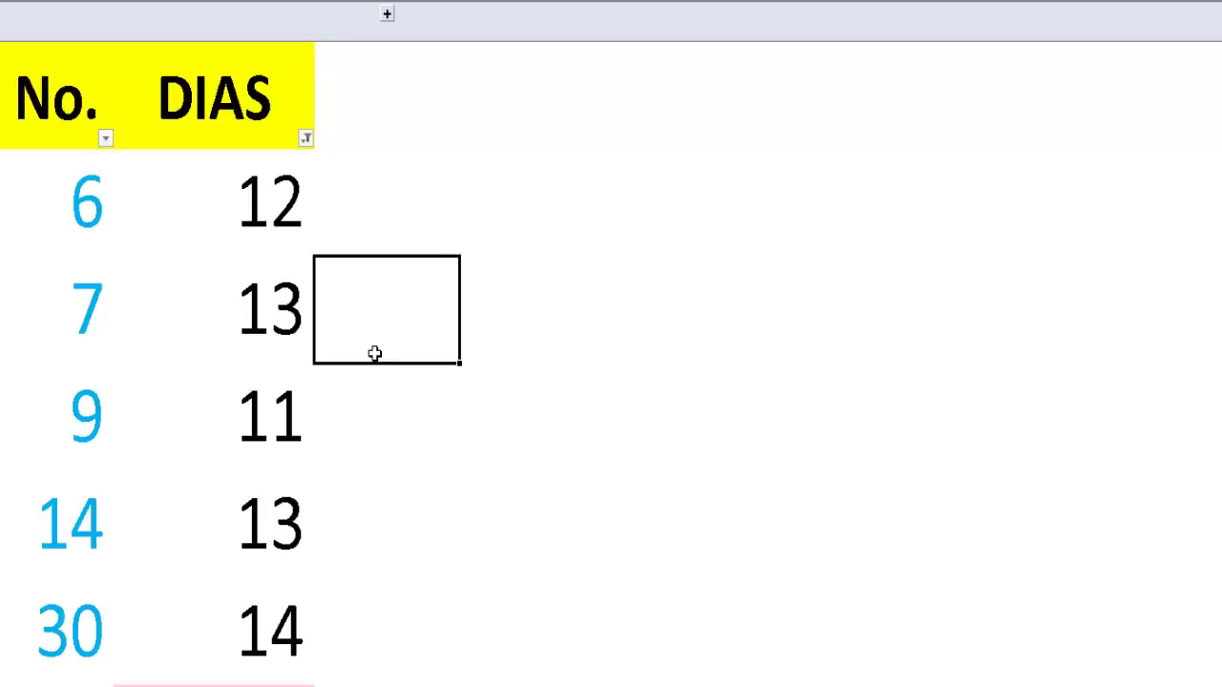
{"action": "left_click", "coordinate": [288, 236]}
{"action": "left_click", "coordinate": [287, 315]}
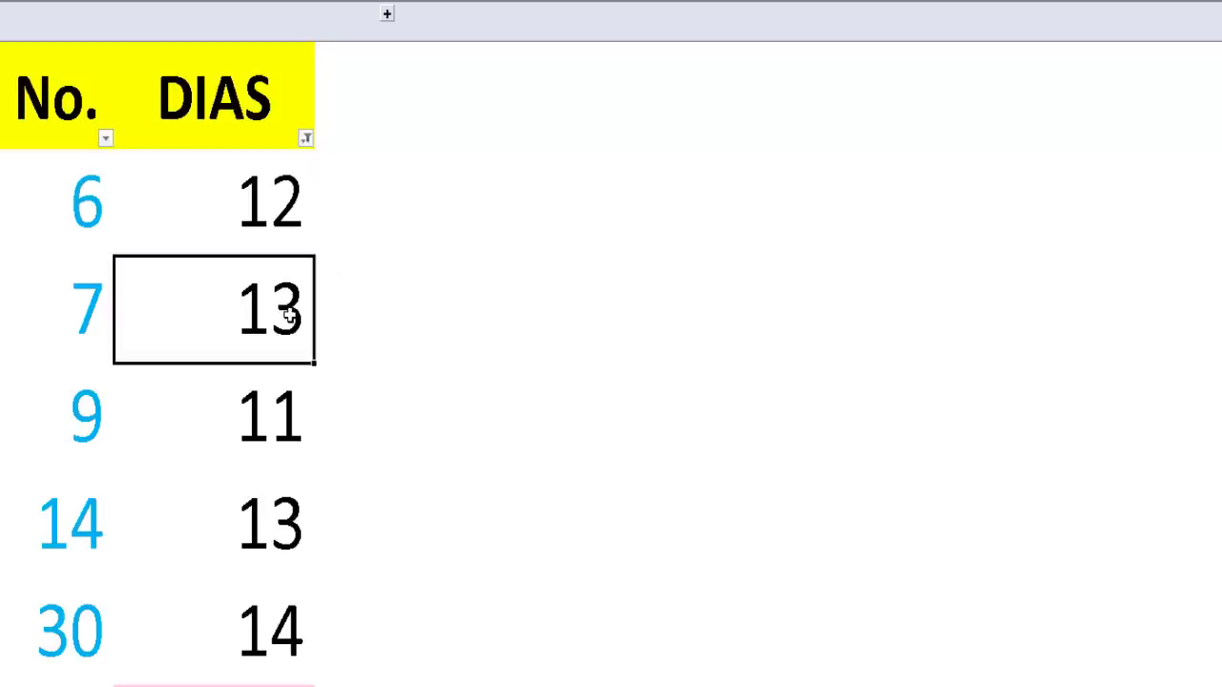
{"action": "left_click", "coordinate": [277, 428]}
{"action": "left_click", "coordinate": [279, 517]}
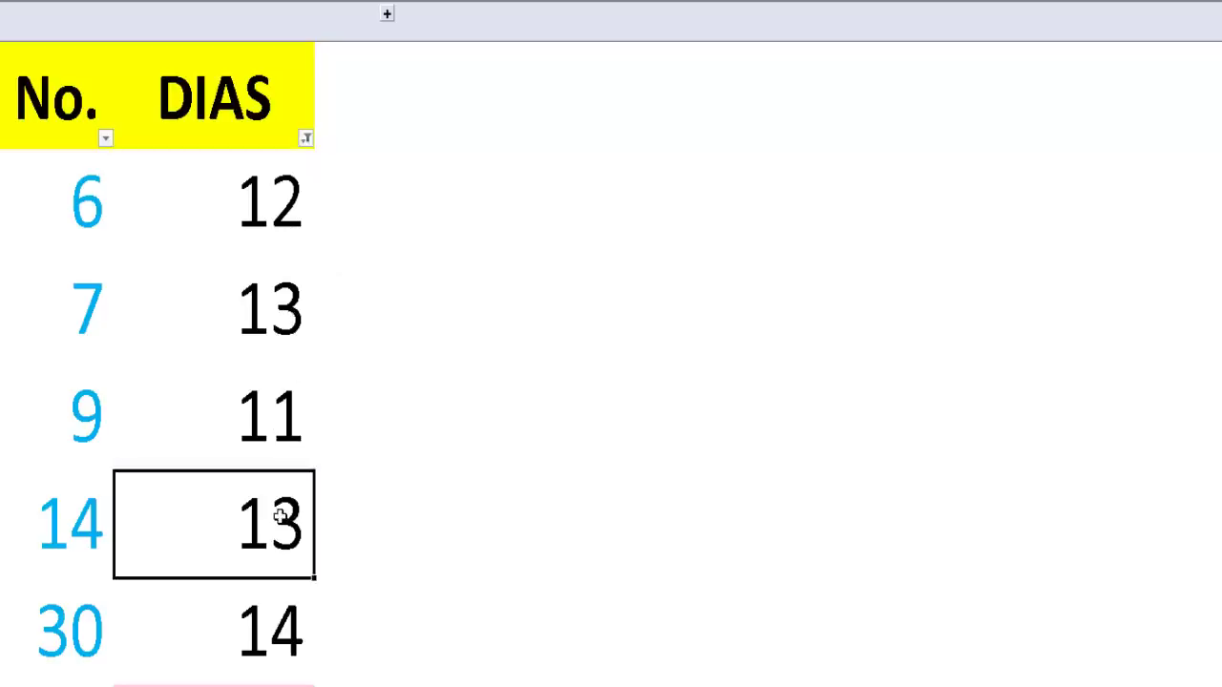
Continue down the DIAS column from number 14 to number 69's value.
{"action": "key", "text": "Down"}
{"action": "key", "text": "Down"}
{"action": "key", "text": "Down"}
{"action": "key", "text": "Down"}
{"action": "key", "text": "Down"}
{"action": "key", "text": "Down"}
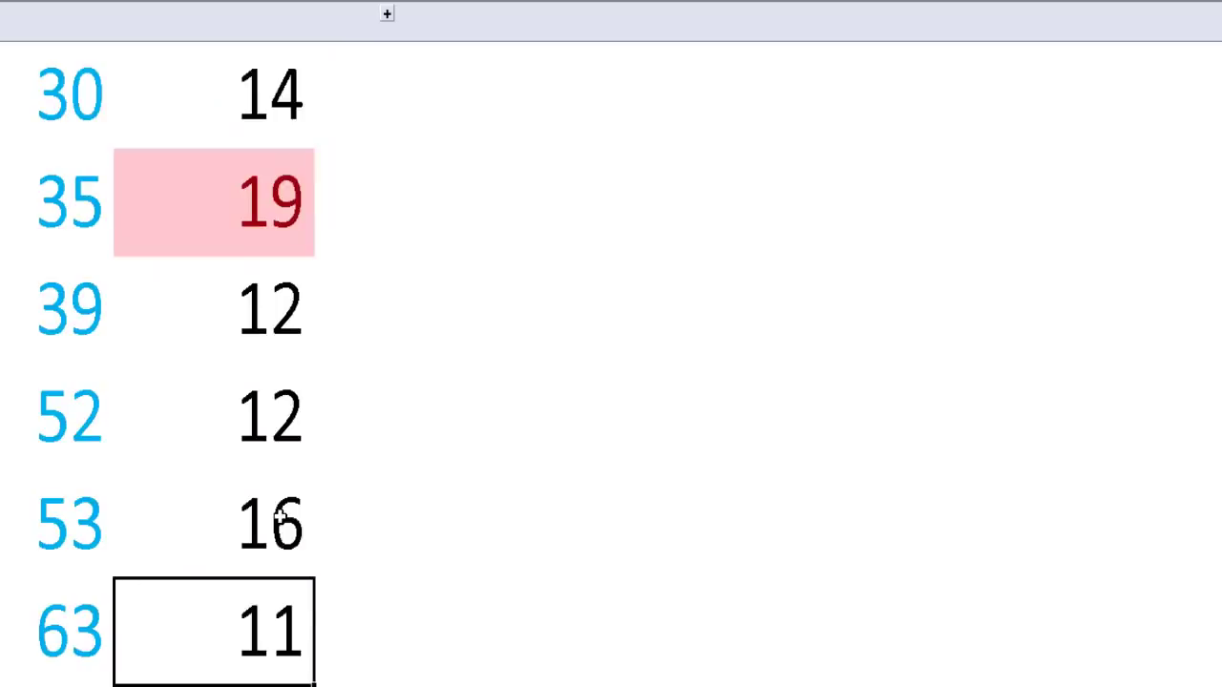
{"action": "key", "text": "Down"}
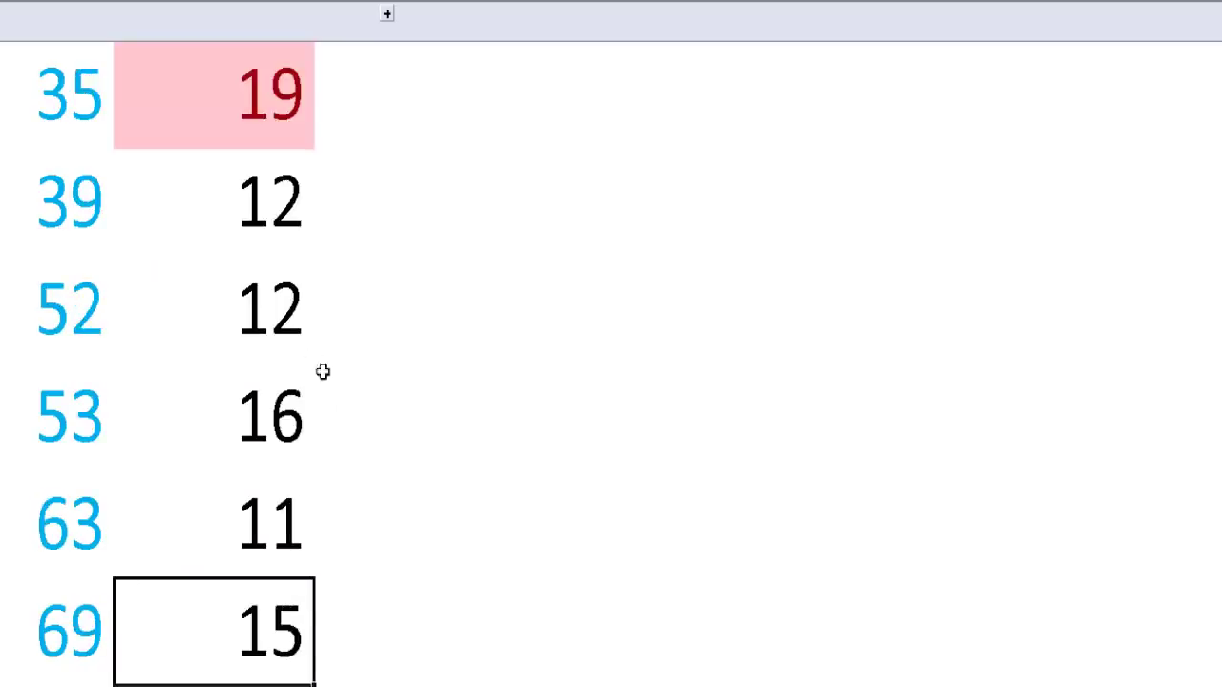
Point out numbers 35 and 53 in the No. column, ending on number 53's DIAS value.
{"action": "left_click", "coordinate": [268, 306]}
{"action": "left_click", "coordinate": [283, 392]}
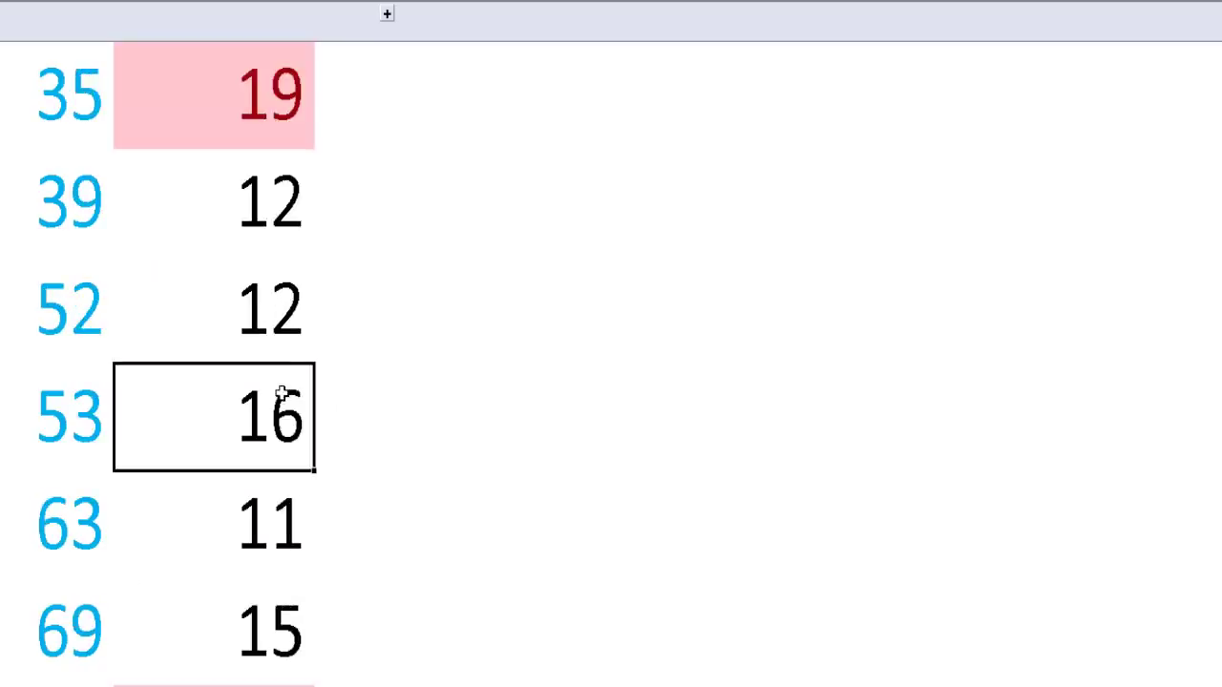
{"action": "left_click", "coordinate": [92, 111]}
{"action": "left_click", "coordinate": [92, 430]}
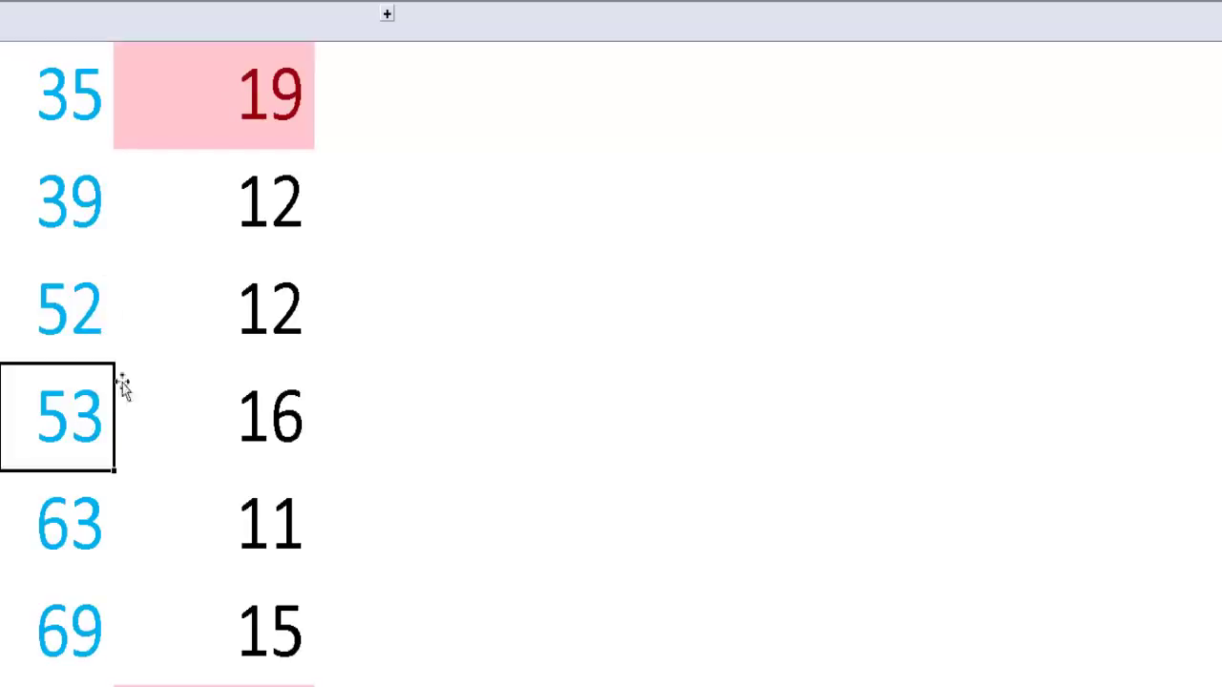
{"action": "left_click", "coordinate": [87, 85]}
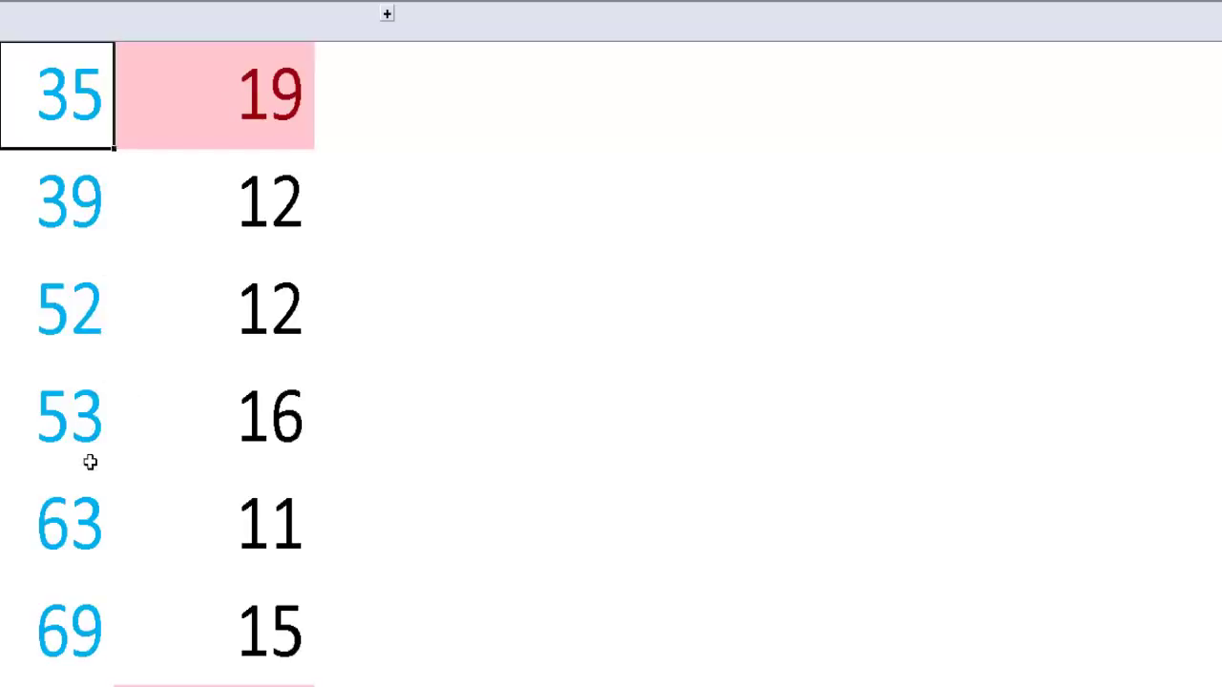
{"action": "left_click", "coordinate": [91, 415]}
{"action": "left_click", "coordinate": [89, 113]}
{"action": "left_click", "coordinate": [91, 429]}
{"action": "left_click", "coordinate": [283, 397]}
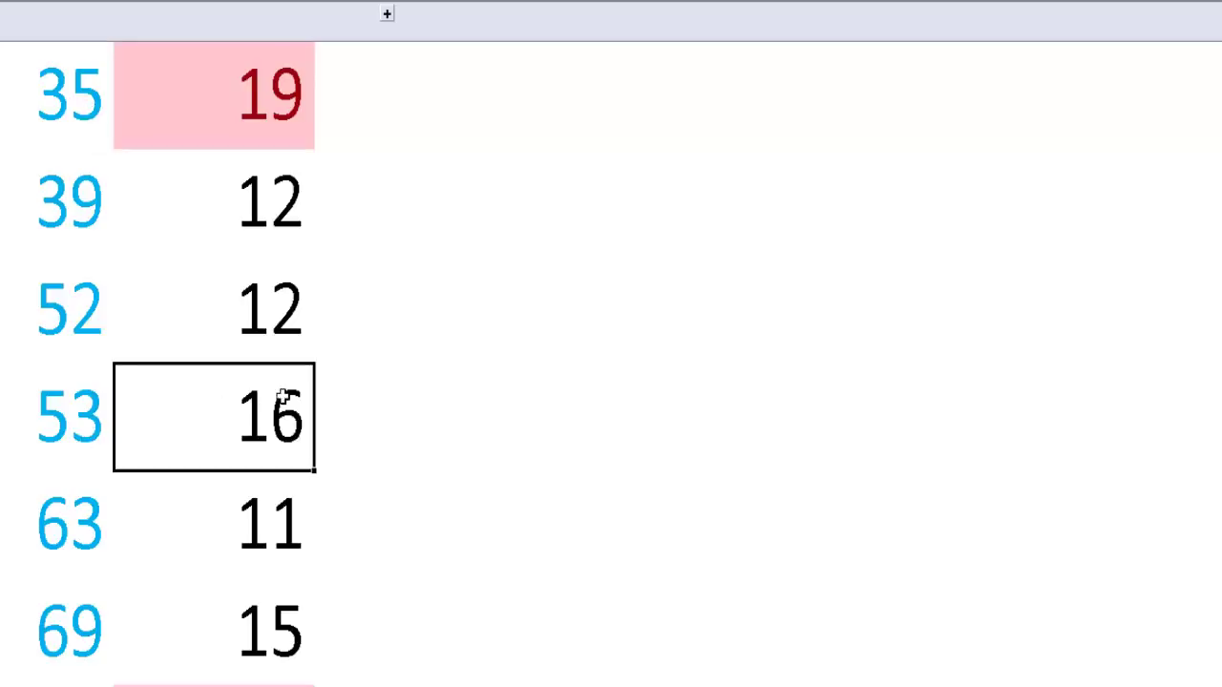
Review the rest of the DIAS column below number 53, ending on number 90's value.
{"action": "key", "text": "Down"}
{"action": "key", "text": "Down"}
{"action": "key", "text": "Down"}
{"action": "key", "text": "Down"}
{"action": "key", "text": "Down"}
{"action": "key", "text": "Down"}
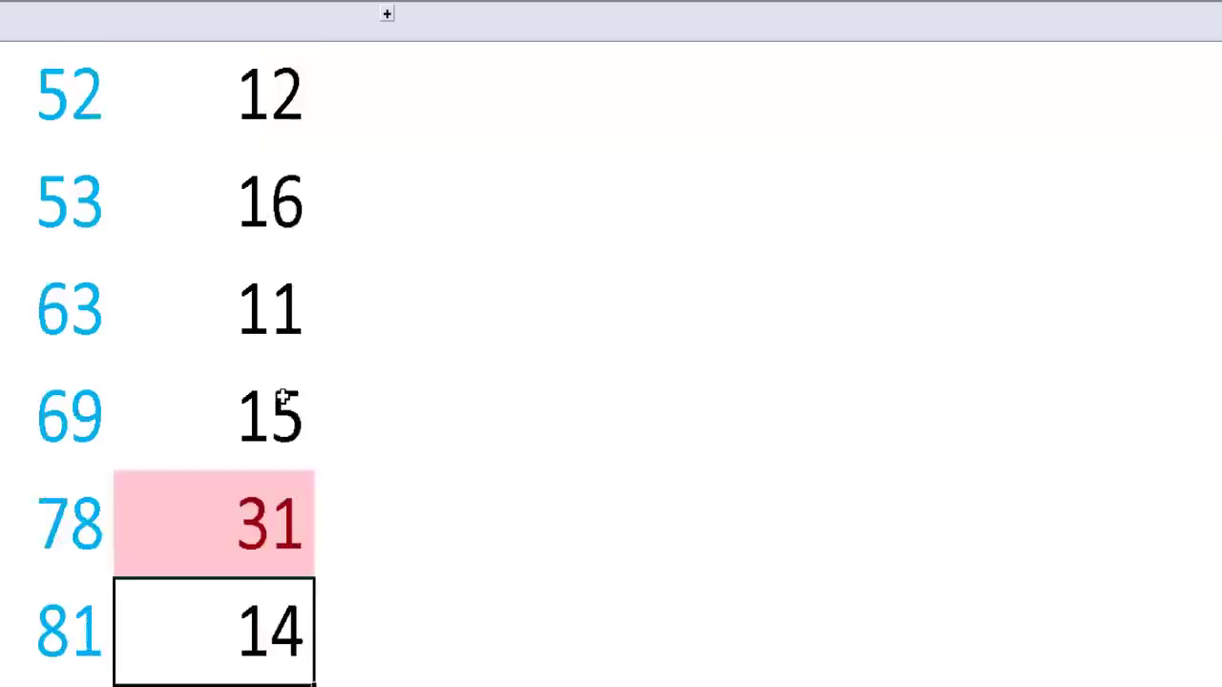
{"action": "key", "text": "Down"}
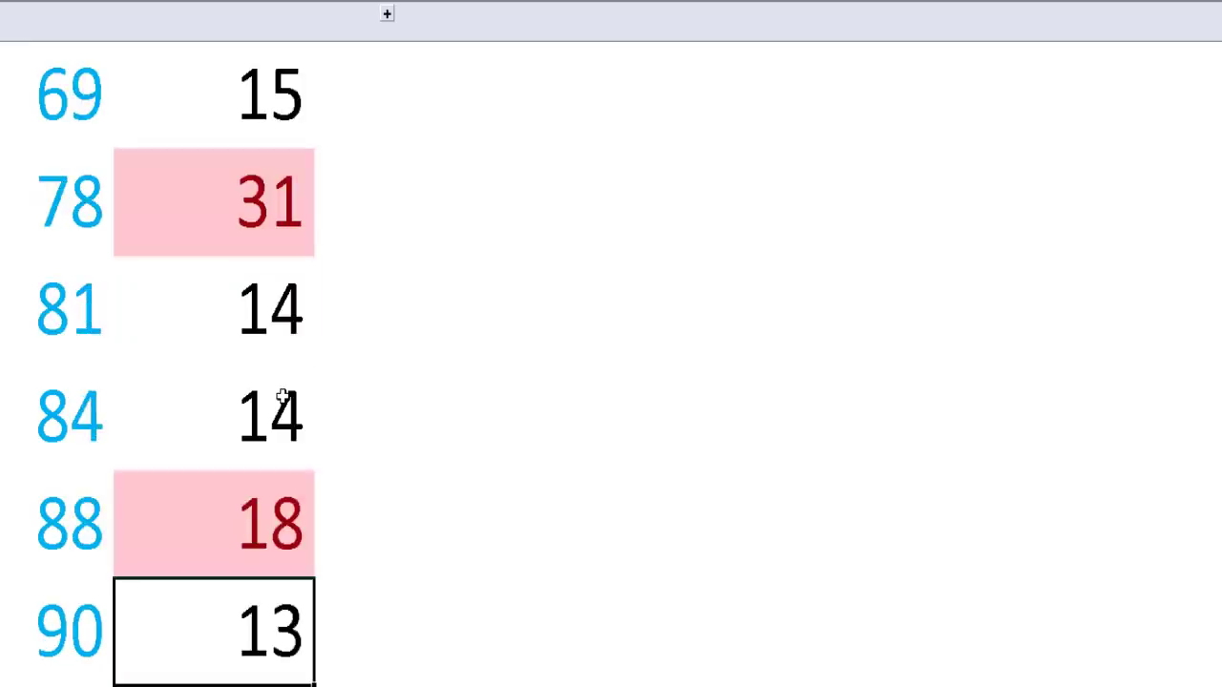
{"action": "key", "text": "Down"}
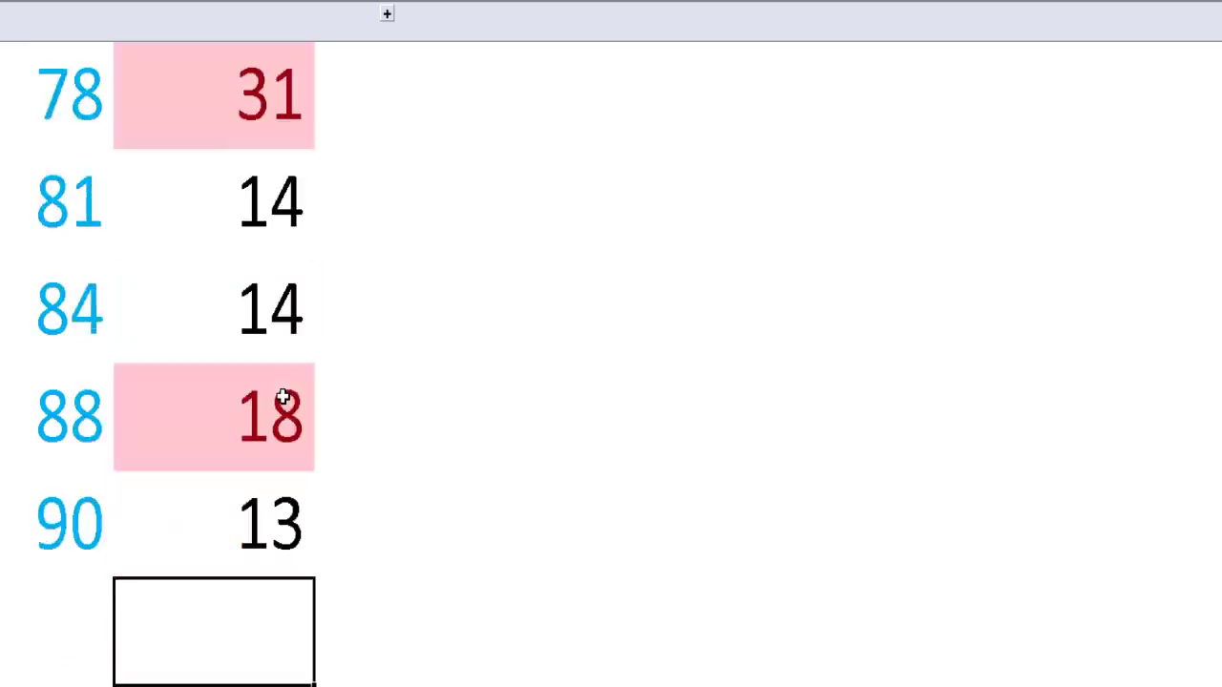
{"action": "key", "text": "Up"}
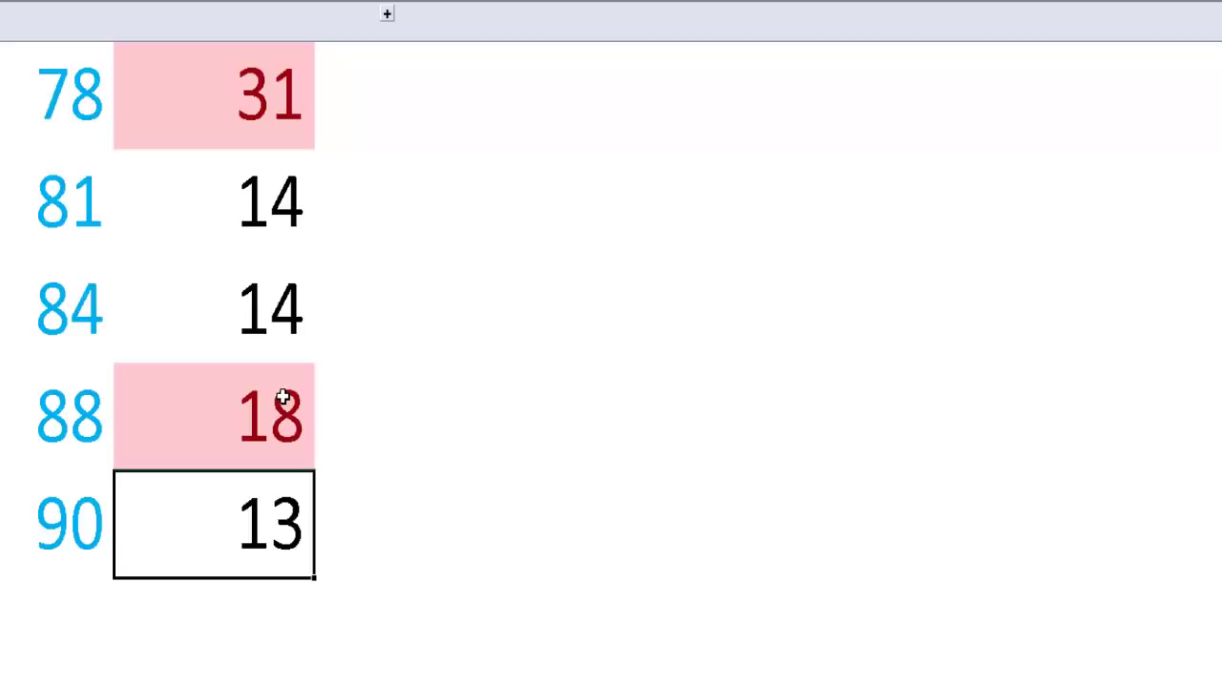
Compare the DIAS values of numbers 78, 84 and 88, ending on number 84's.
{"action": "left_click", "coordinate": [247, 115]}
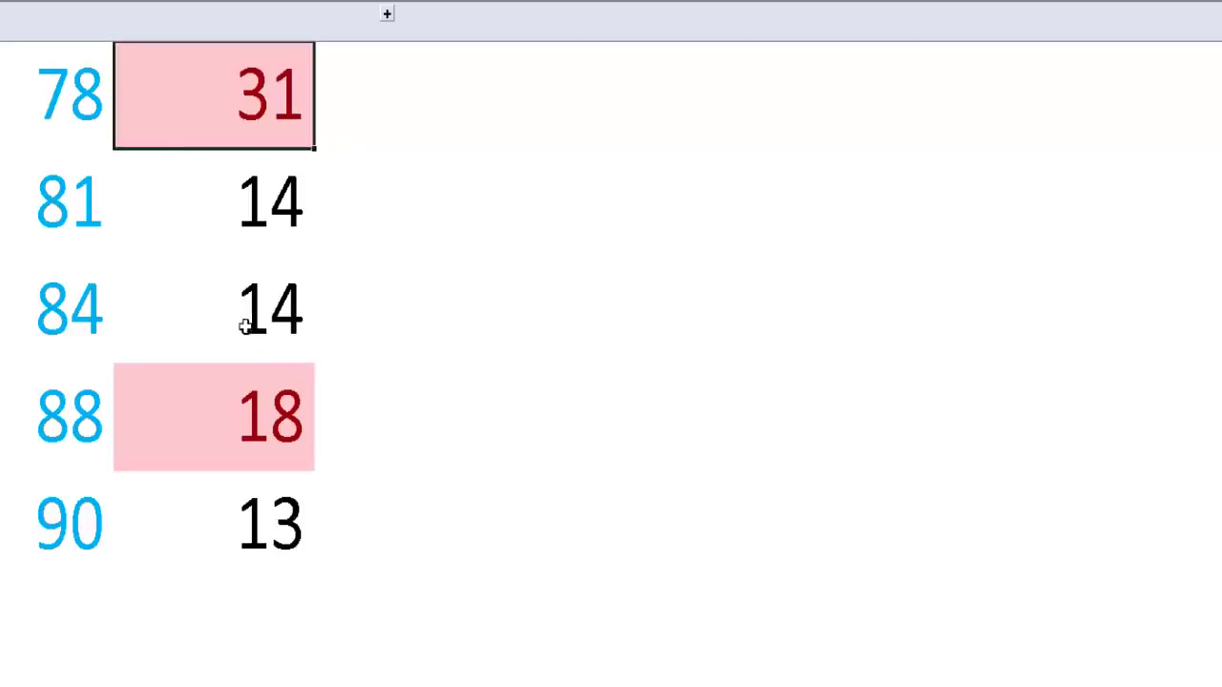
{"action": "left_click", "coordinate": [279, 353]}
{"action": "left_click", "coordinate": [284, 430]}
{"action": "left_click", "coordinate": [276, 343]}
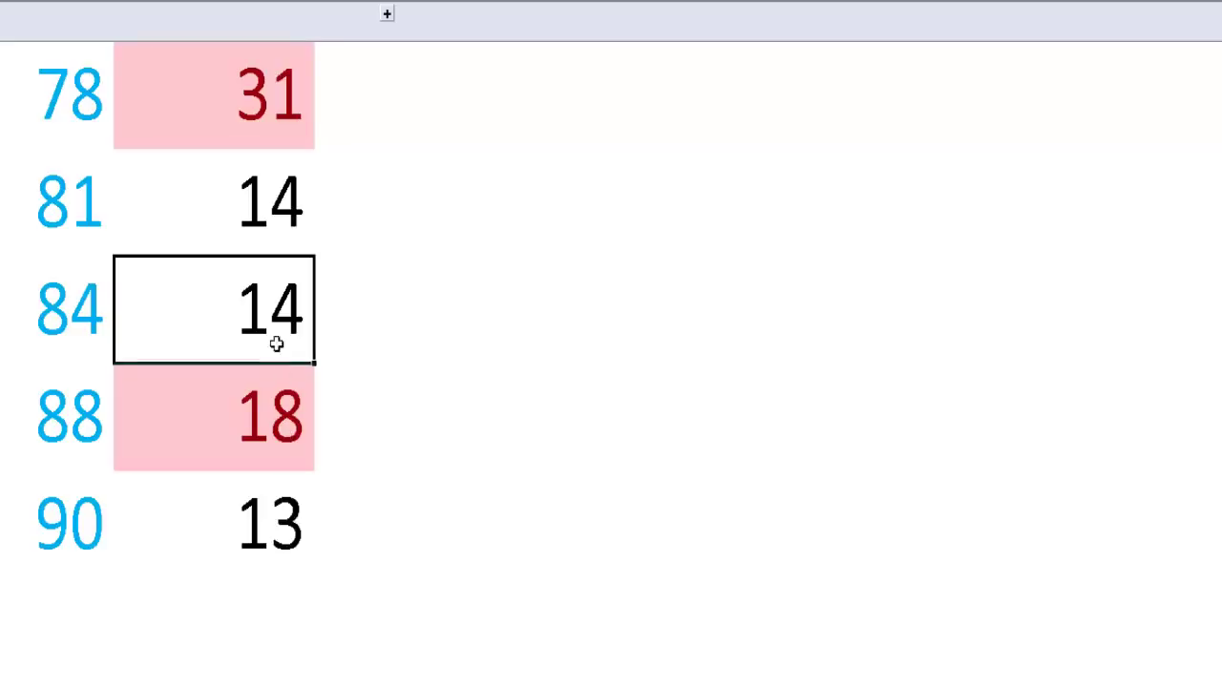